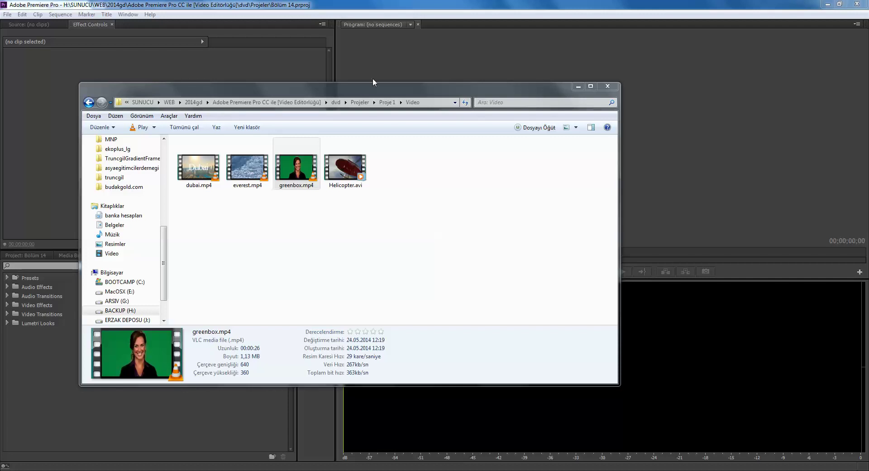
Drag greenbox.mp4 and Helicopter.avi from the Explorer Video folder into the Bölüm 14 Project panel.
drag(386, 93, 473, 103)
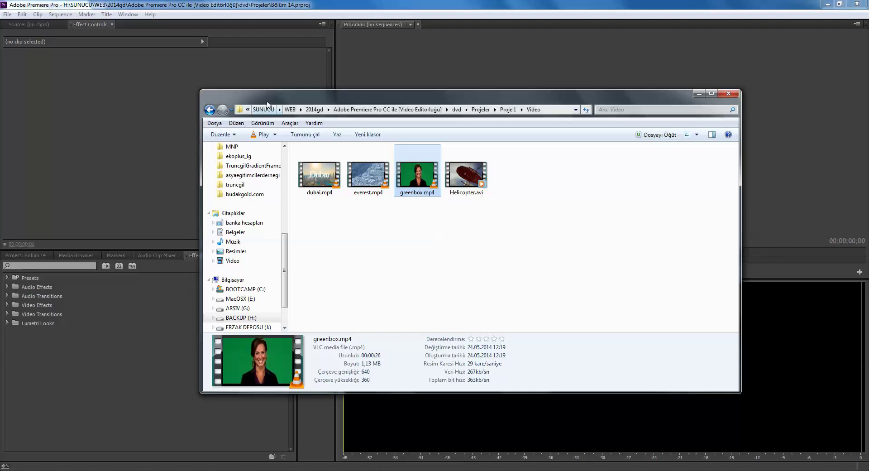
drag(269, 99, 372, 102)
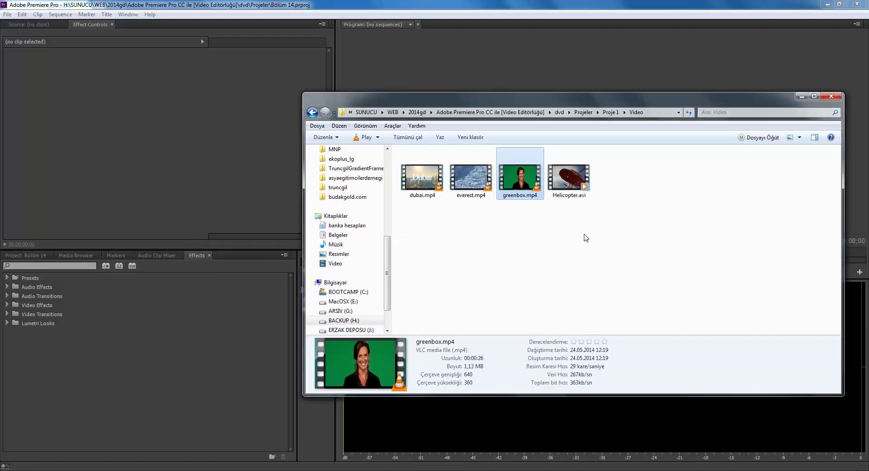
drag(584, 234, 524, 182)
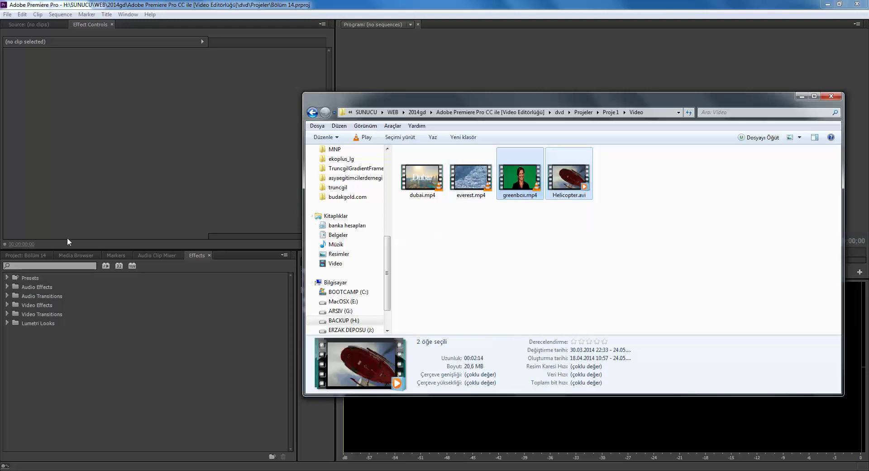
click(31, 255)
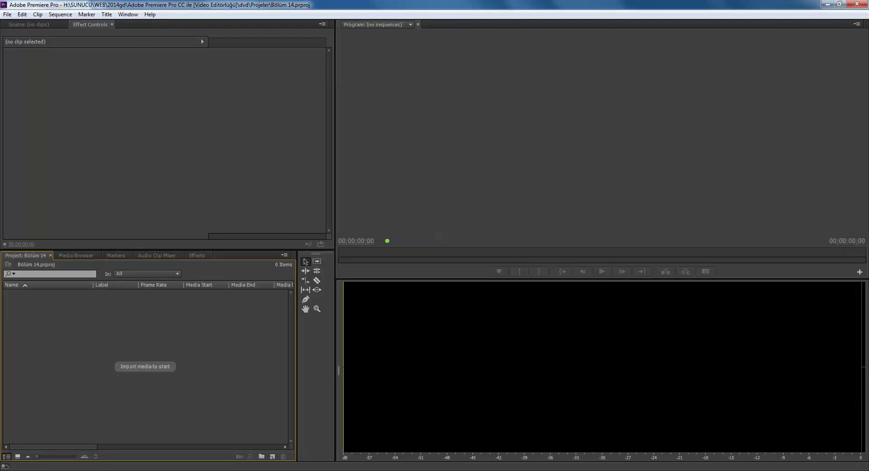
mouse_move(236, 469)
click(211, 443)
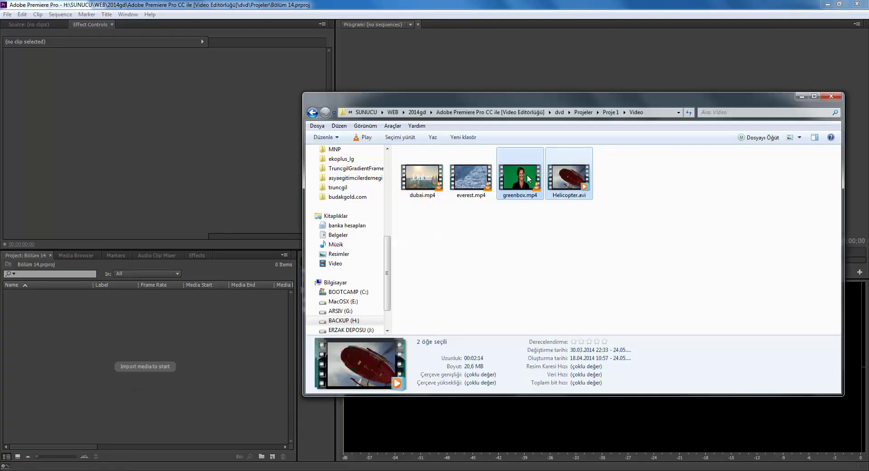
drag(520, 177, 213, 341)
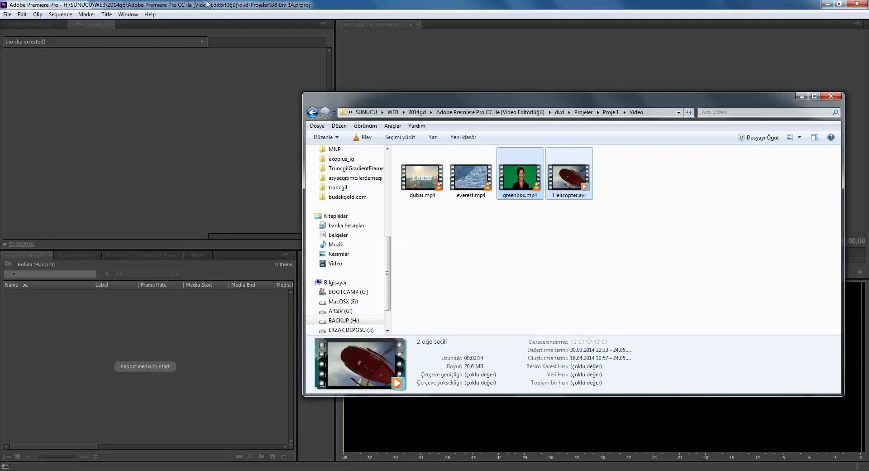
click(191, 12)
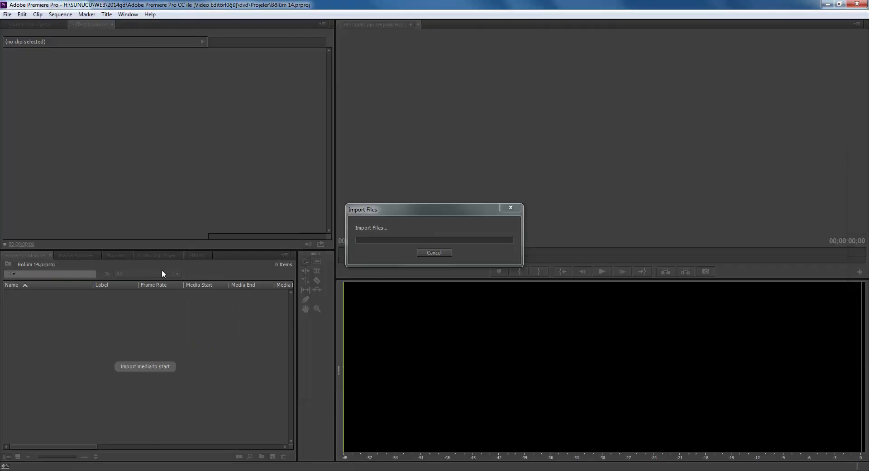
click(128, 14)
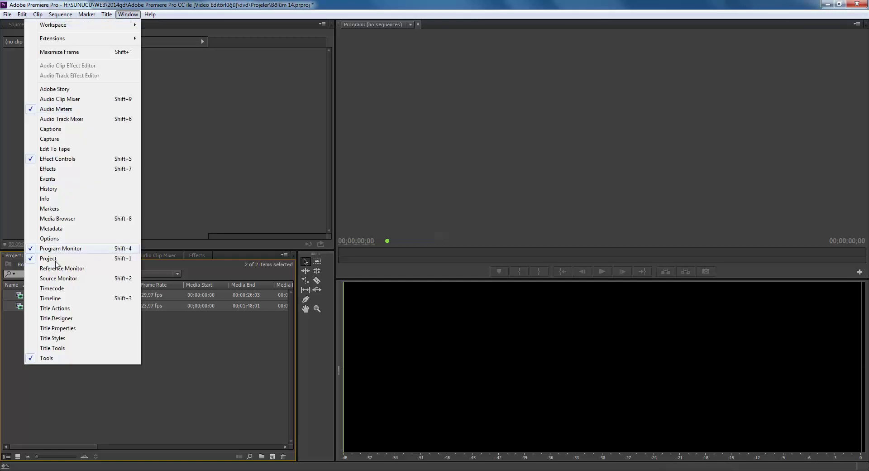
Create a new sequence from Helicopter.avi, placing it on V1.
click(50, 298)
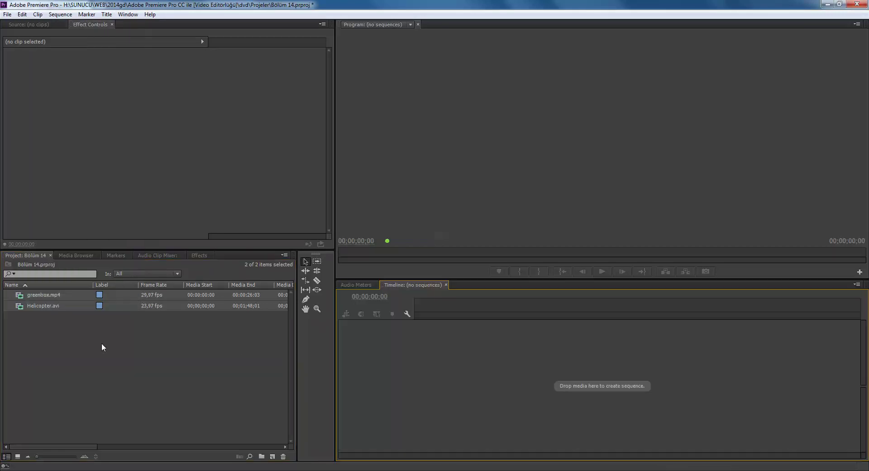
click(50, 295)
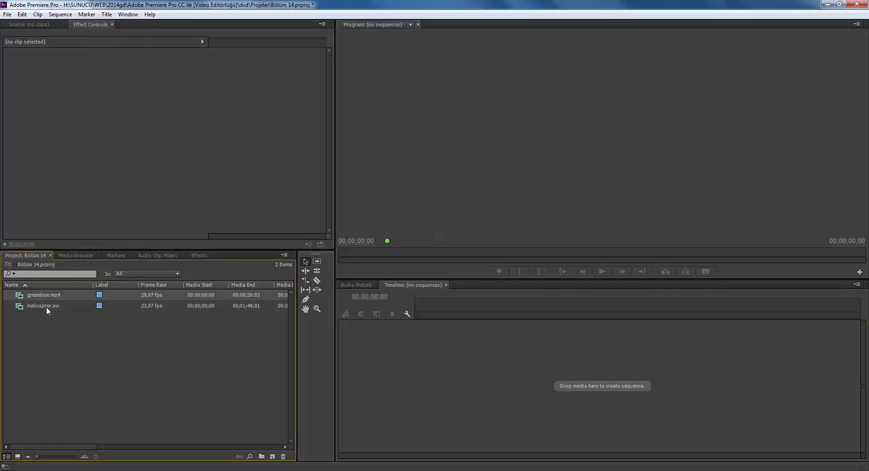
drag(46, 306, 429, 393)
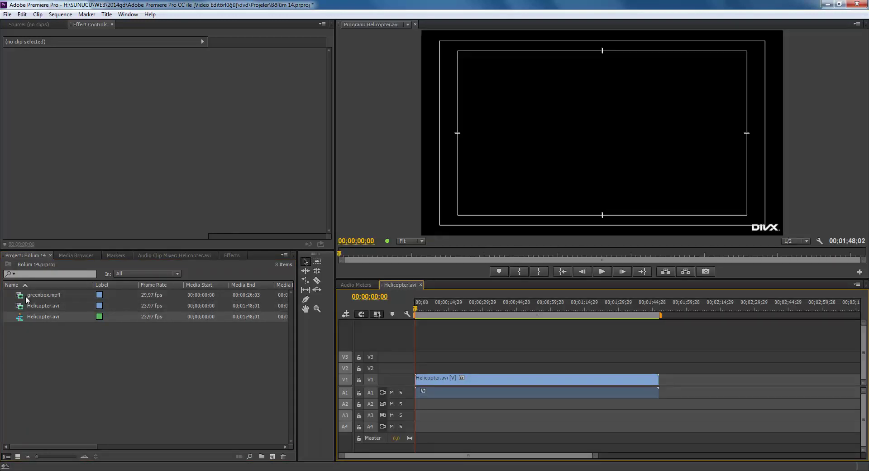
Stack greenbox.mp4 on V2 above the helicopter clip and preview at 00;00;35;05.
click(48, 299)
drag(49, 301, 415, 371)
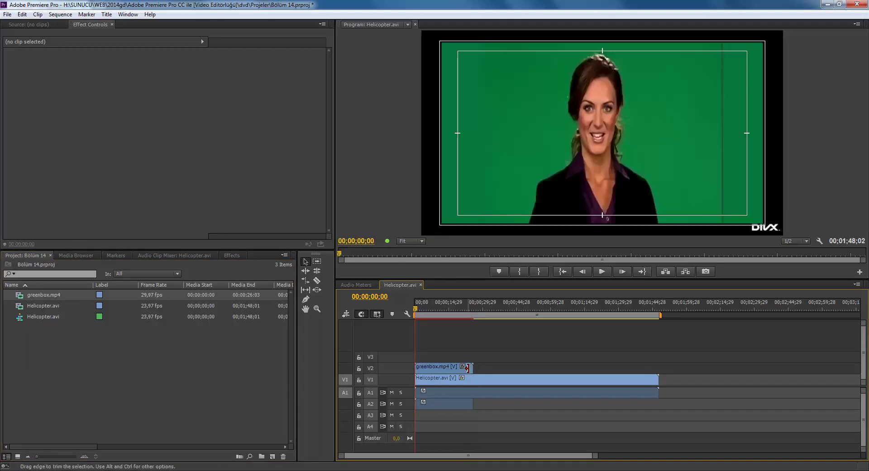
drag(472, 367, 506, 367)
click(645, 114)
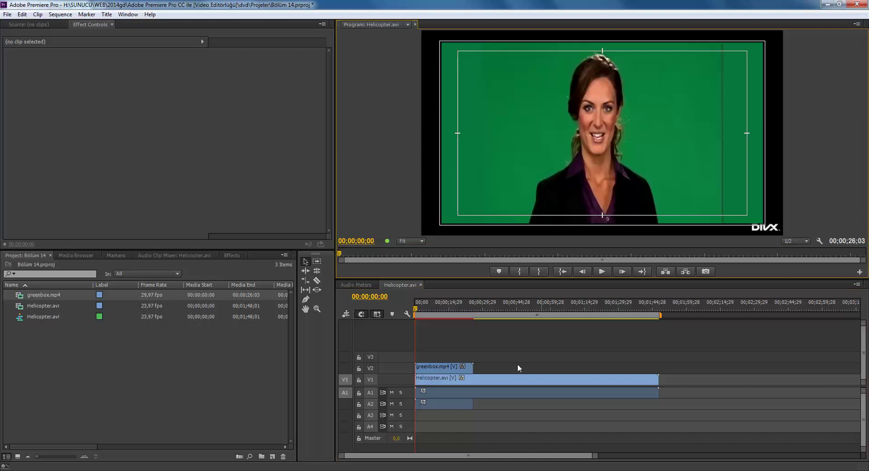
click(479, 383)
mouse_move(483, 309)
mouse_down()
mouse_move(496, 310)
mouse_move(485, 310)
mouse_up()
Unlink Helicopter.avi's audio and delete it.
right_click(492, 382)
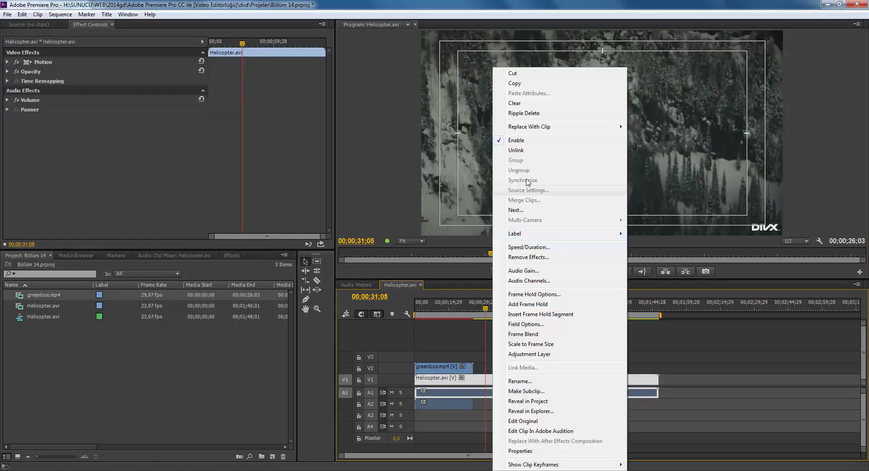
click(525, 150)
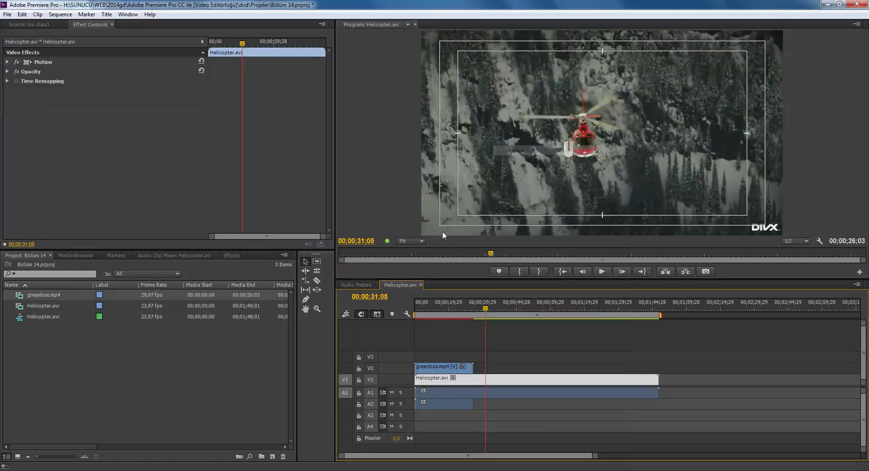
click(449, 392)
key(Delete)
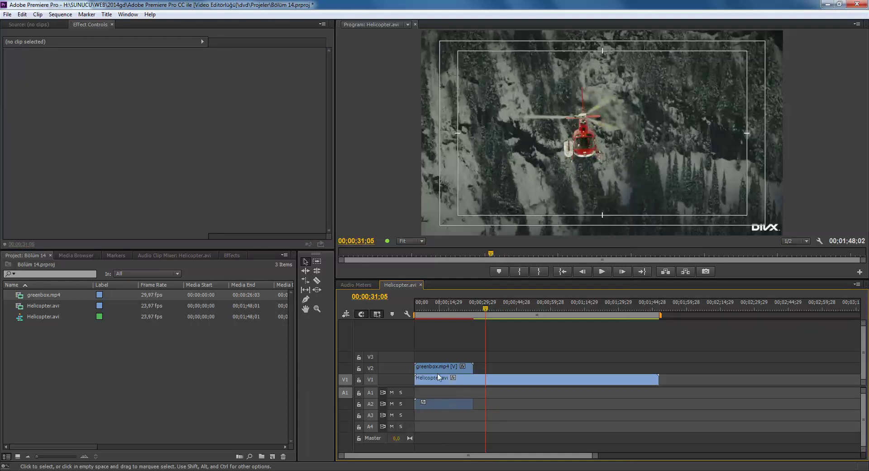
Unlink and delete greenbox.mp4's audio, then scrub to 00;00;08;00 to see the presenter.
click(439, 403)
right_click(441, 405)
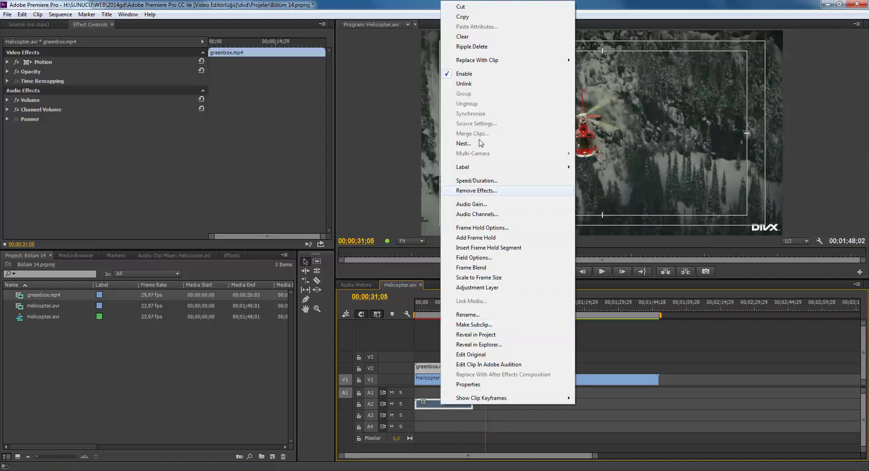
click(464, 83)
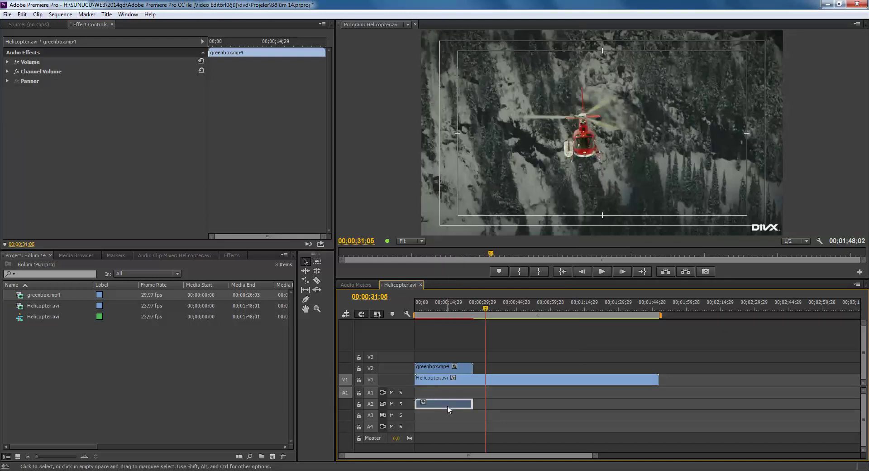
key(Delete)
click(432, 311)
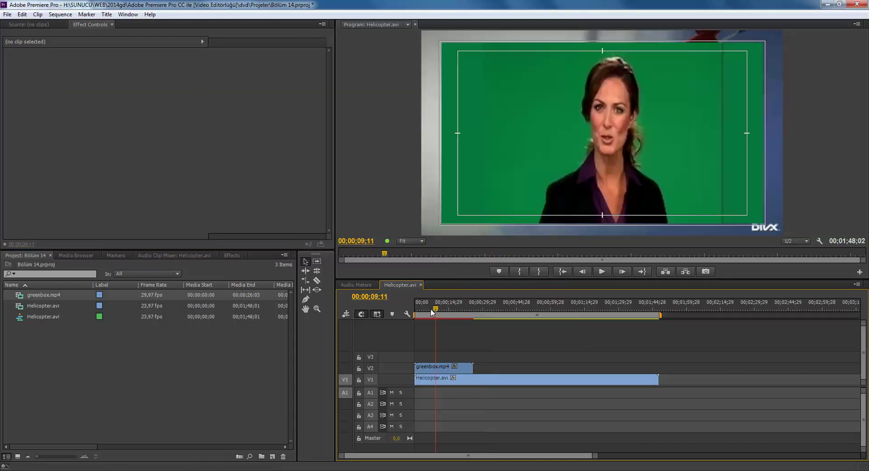
drag(431, 310, 433, 313)
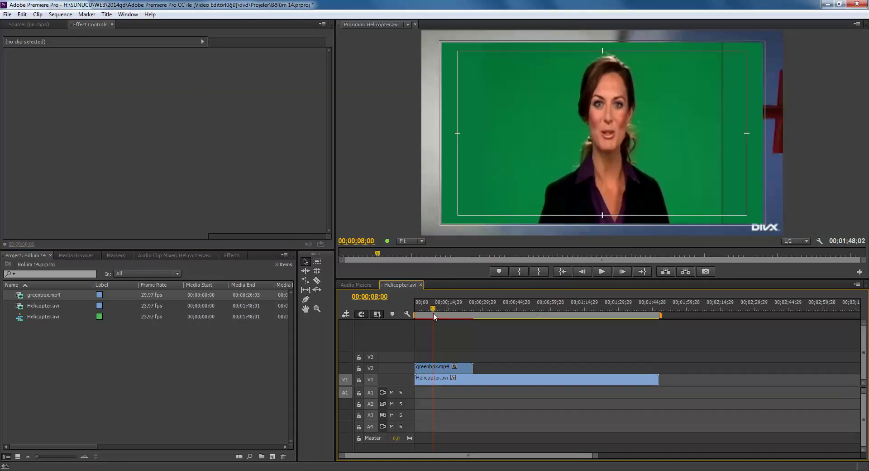
Search the Effects panel for 'key' and drop Ultra Key onto greenbox.mp4 on V2.
click(444, 368)
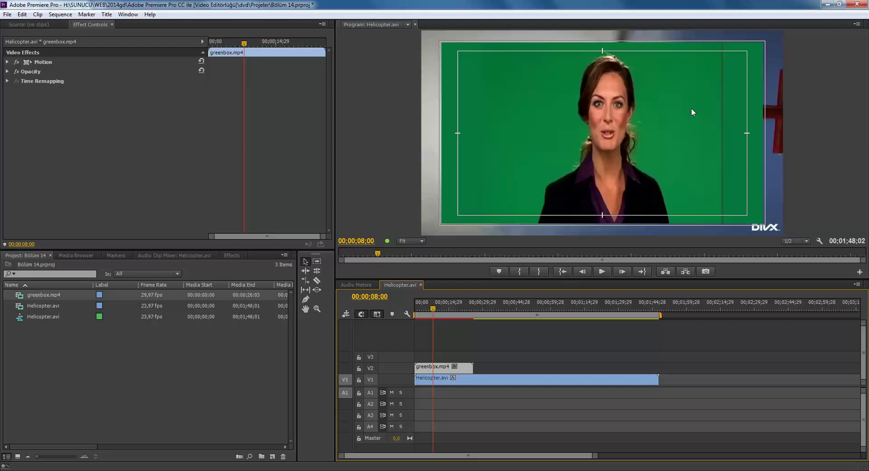
click(231, 256)
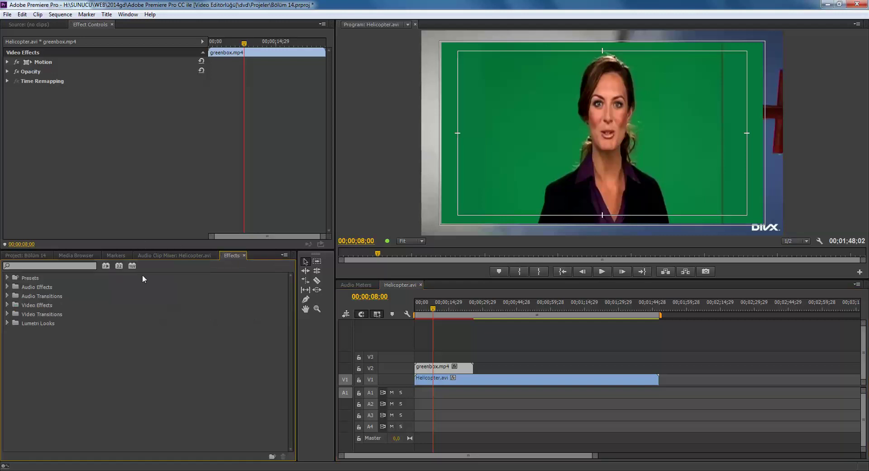
click(41, 265)
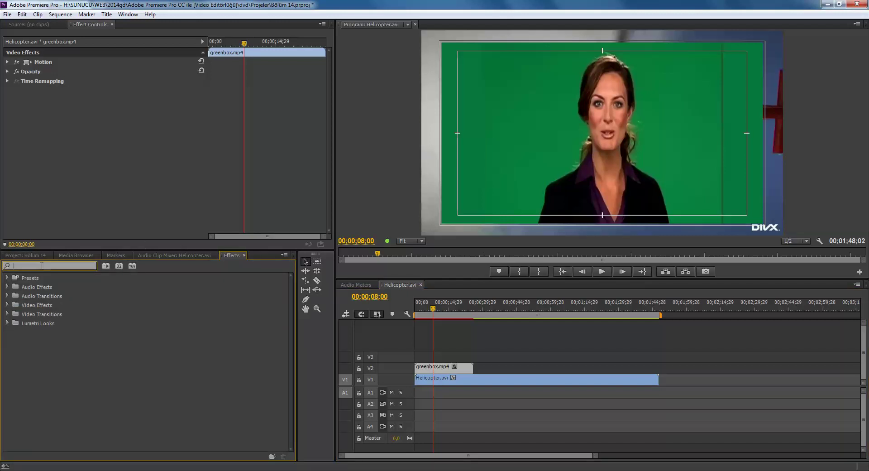
text(key)
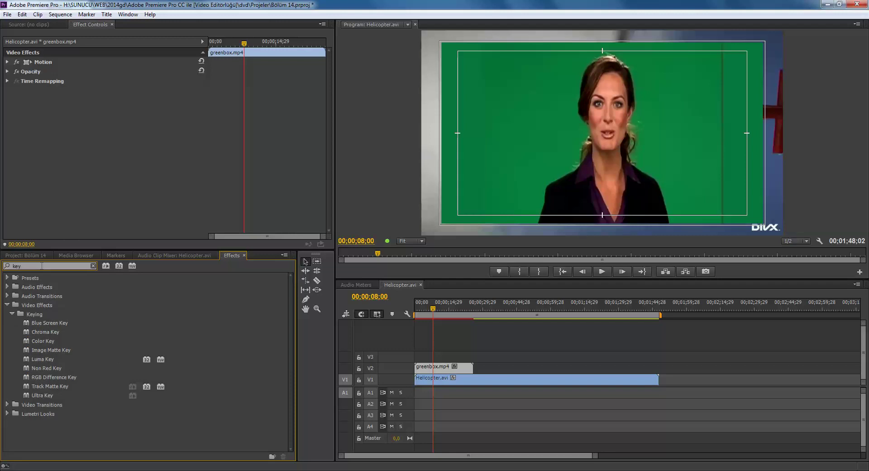
click(52, 396)
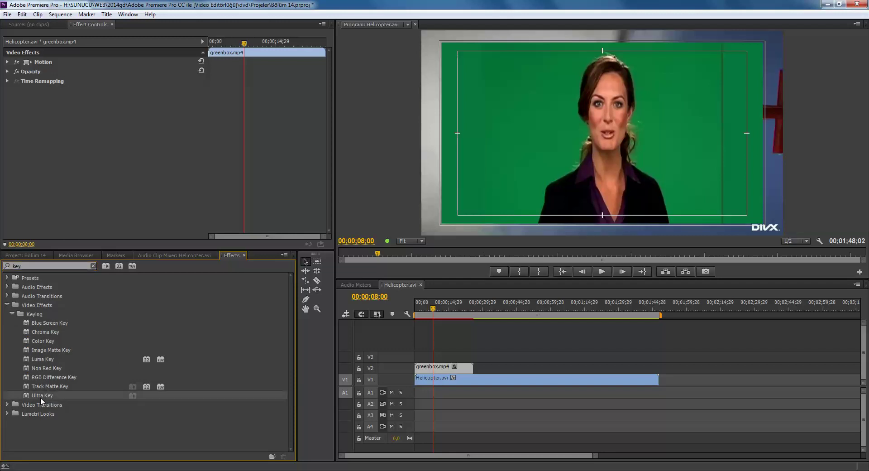
drag(40, 397, 430, 369)
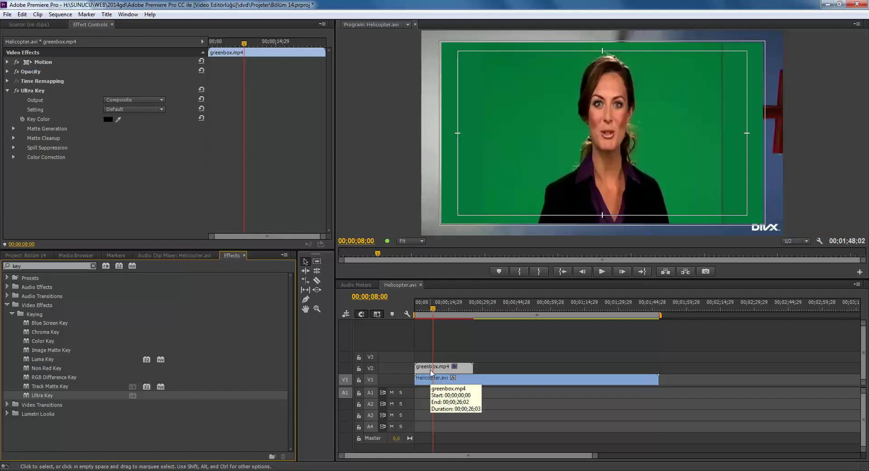
Sample the green backdrop as Ultra Key's Key Color and toggle the effect off and on to compare.
click(118, 119)
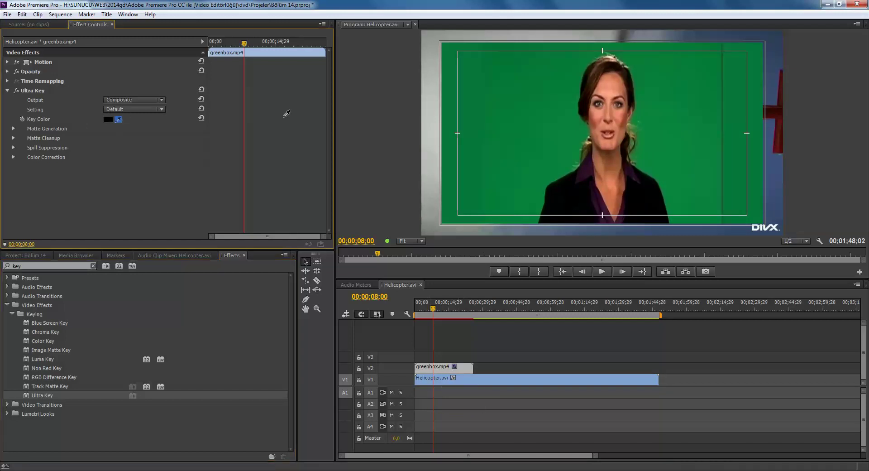
click(497, 110)
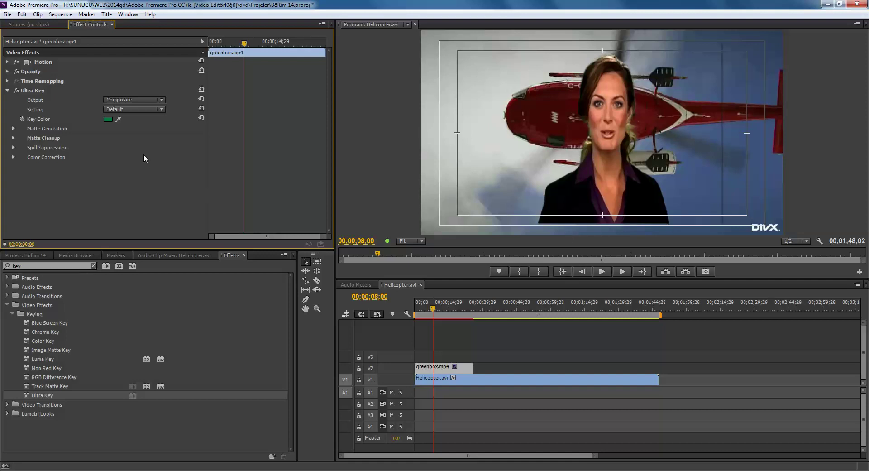
click(16, 91)
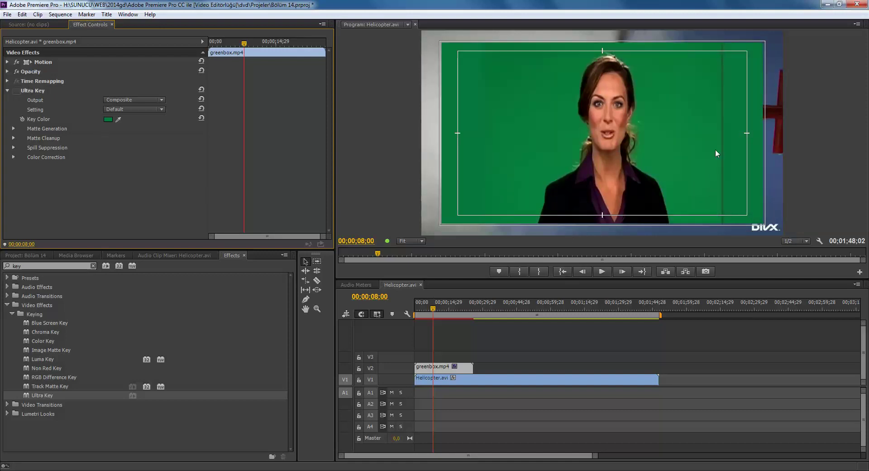
click(16, 91)
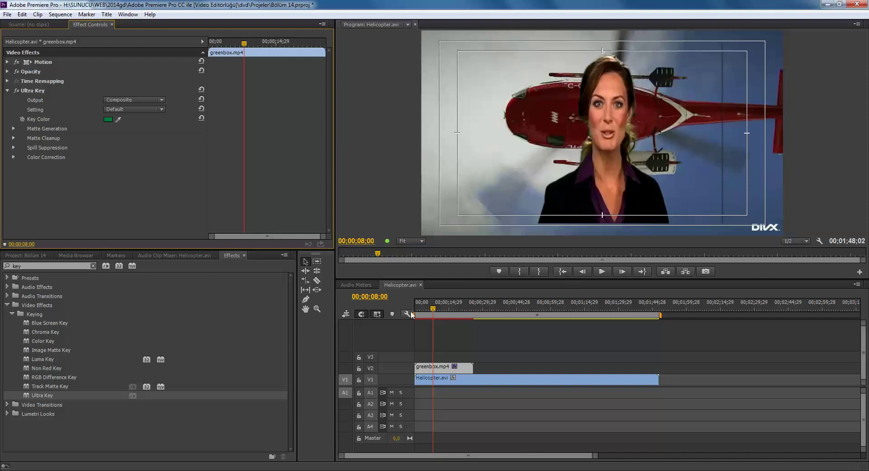
Play back the composite to review the initial key.
drag(433, 307, 426, 308)
key(space)
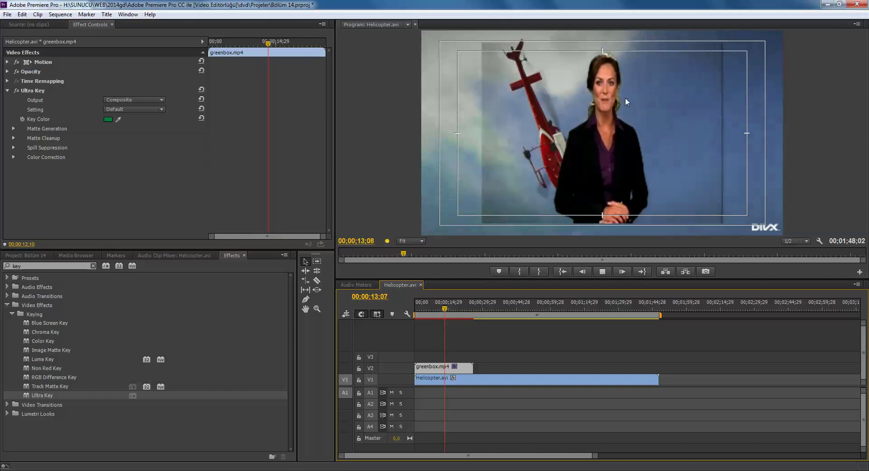
key(space)
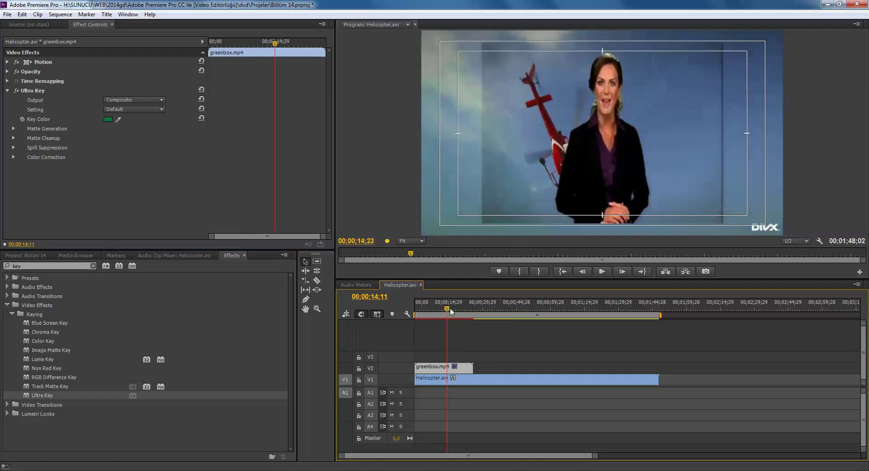
click(445, 307)
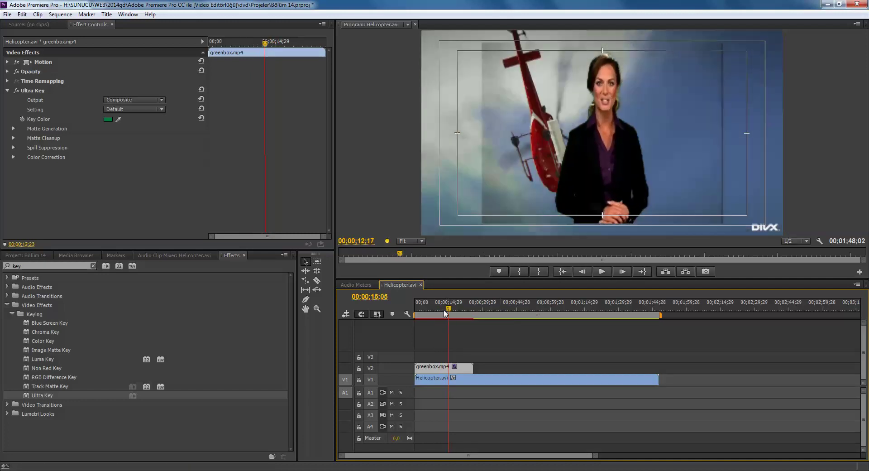
Set Matte Generation to Transparency 23, Highlight 23, Shadow 43, Tolerance 2, Pedestal 100.
click(11, 131)
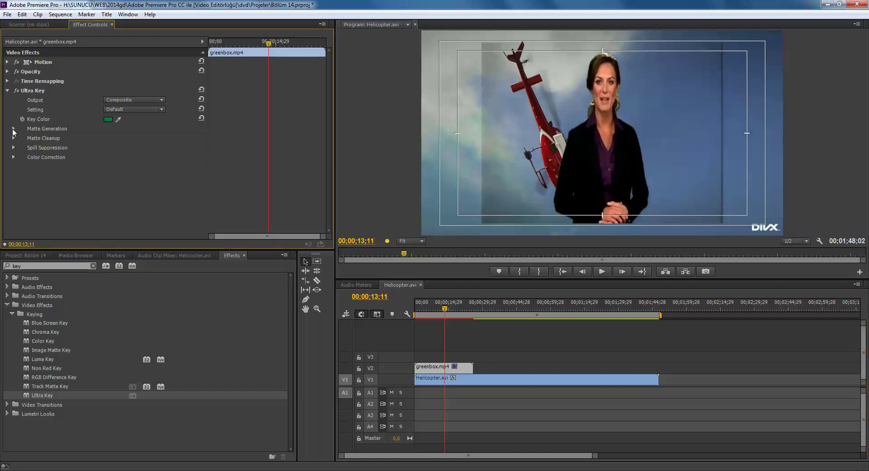
click(14, 129)
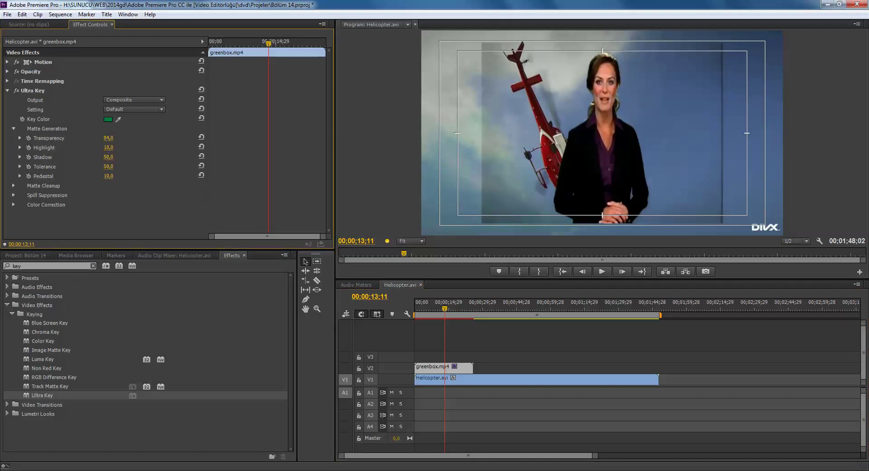
drag(109, 138, 77, 138)
mouse_move(108, 147)
mouse_down()
mouse_move(132, 157)
mouse_move(86, 156)
mouse_move(127, 156)
mouse_up()
drag(108, 166, 79, 166)
mouse_move(109, 175)
mouse_down()
mouse_move(130, 175)
mouse_move(123, 176)
mouse_up()
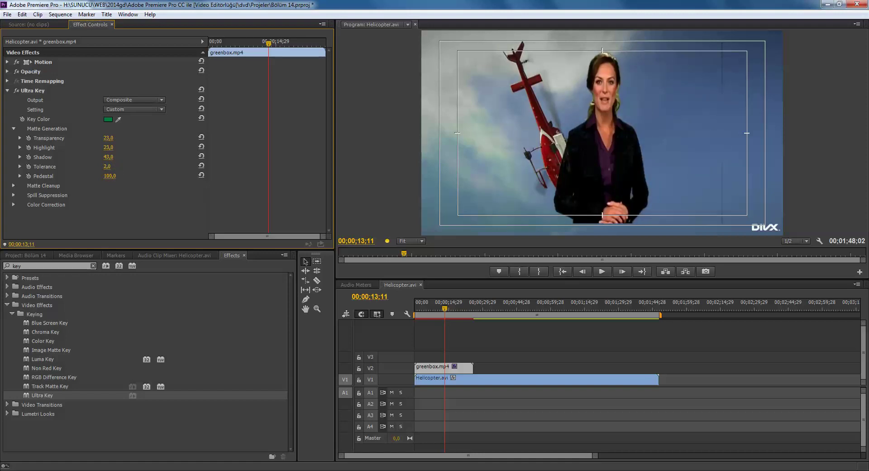
mouse_move(109, 175)
mouse_down()
mouse_move(76, 175)
mouse_move(125, 176)
mouse_up()
drag(424, 310, 444, 309)
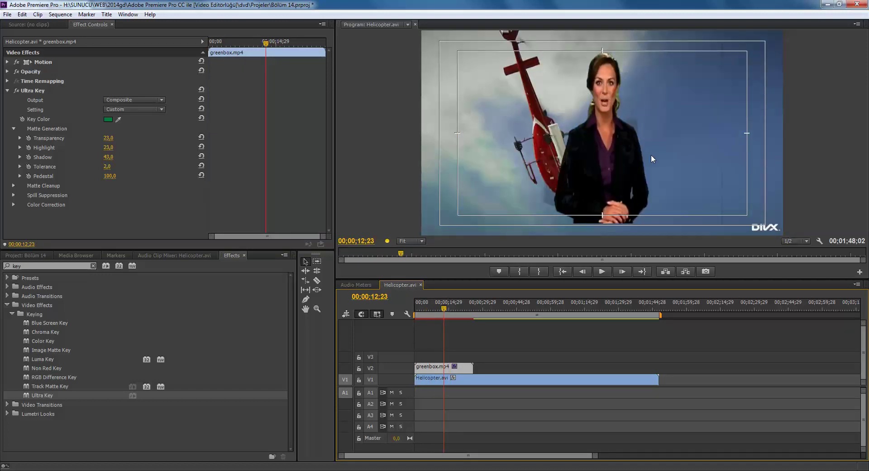
Add the Eight-Point Garbage Matte to the presenter clip and show its handles in the monitor.
double_click(57, 266)
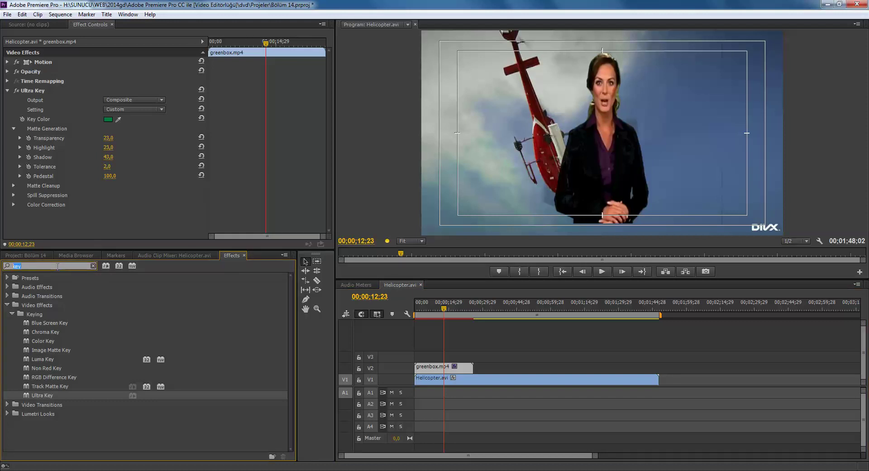
text(eig)
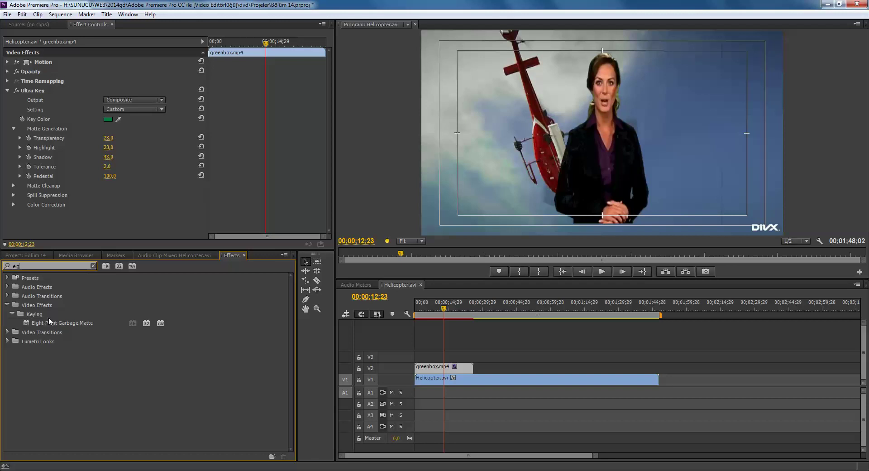
click(69, 322)
drag(104, 248, 107, 223)
click(90, 214)
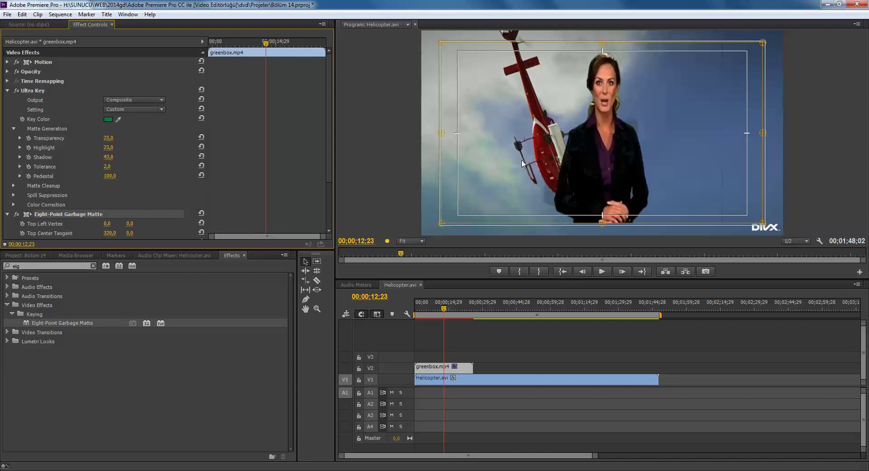
Pull the matte's corner and middle points inward, Top Left Vertex ending at 118,6, -6,0.
drag(442, 133, 466, 133)
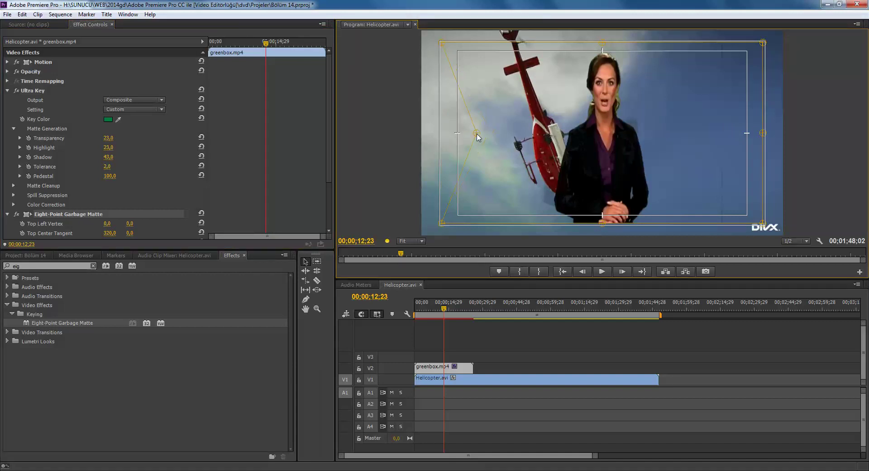
drag(472, 136, 439, 143)
drag(437, 311, 435, 313)
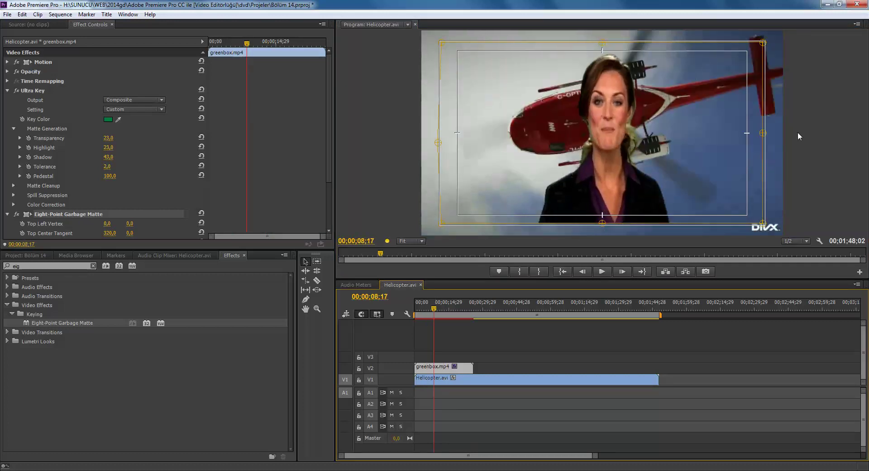
drag(763, 132, 706, 141)
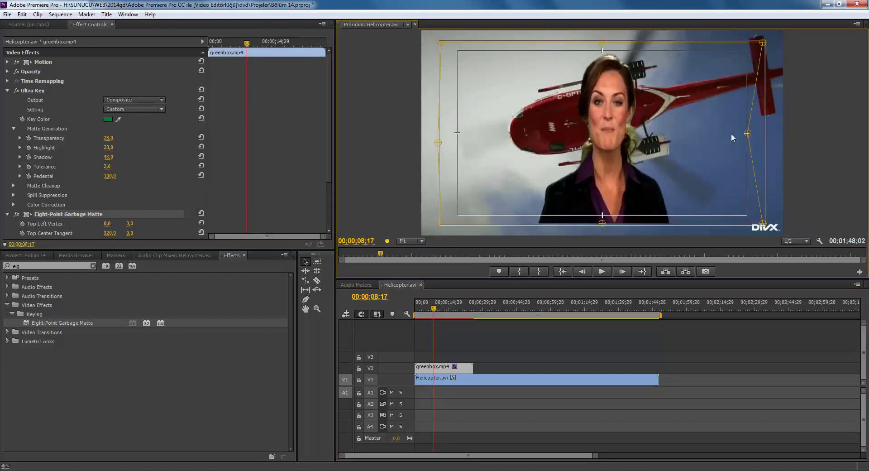
drag(763, 43, 689, 45)
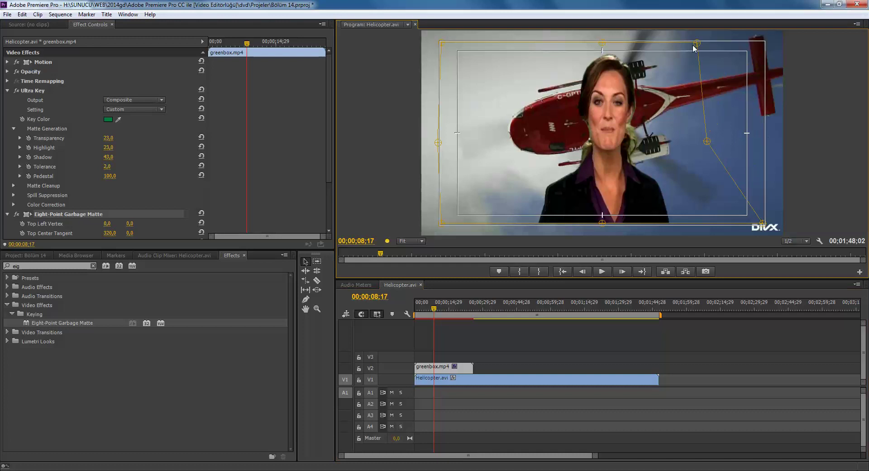
mouse_move(762, 220)
mouse_down()
mouse_move(706, 217)
mouse_move(693, 229)
mouse_up()
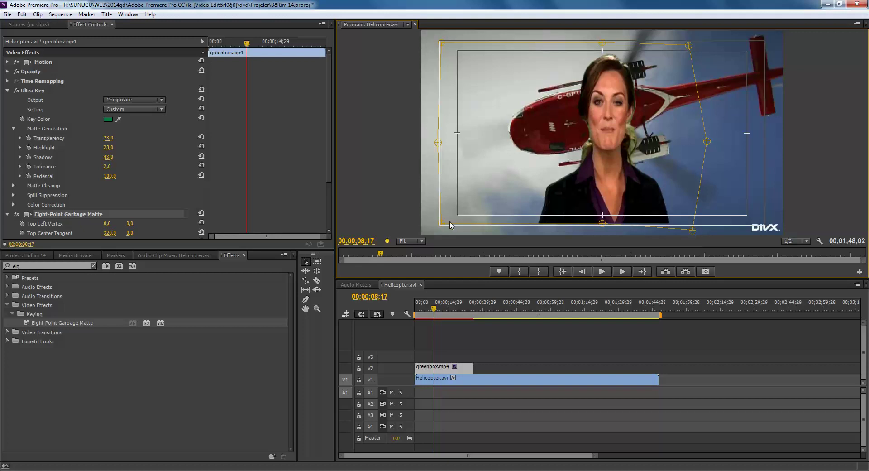
drag(450, 225, 476, 229)
drag(439, 142, 522, 135)
mouse_move(444, 44)
mouse_down()
mouse_move(505, 56)
mouse_move(501, 38)
mouse_up()
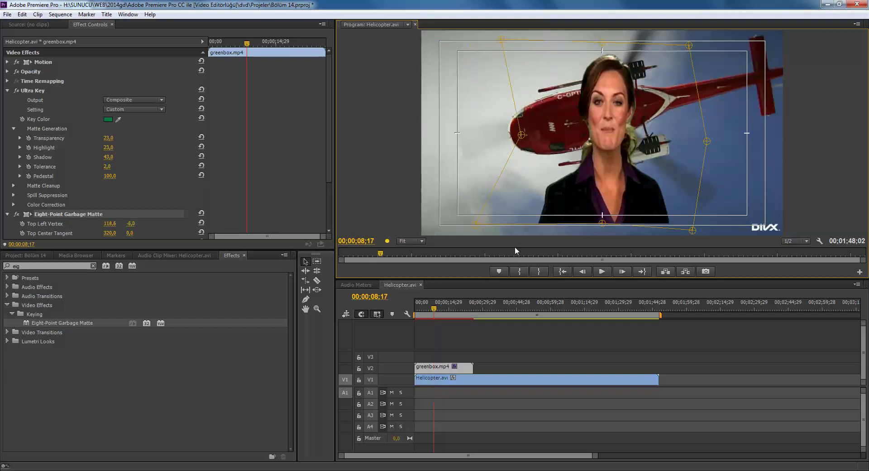
click(457, 311)
drag(457, 310, 449, 313)
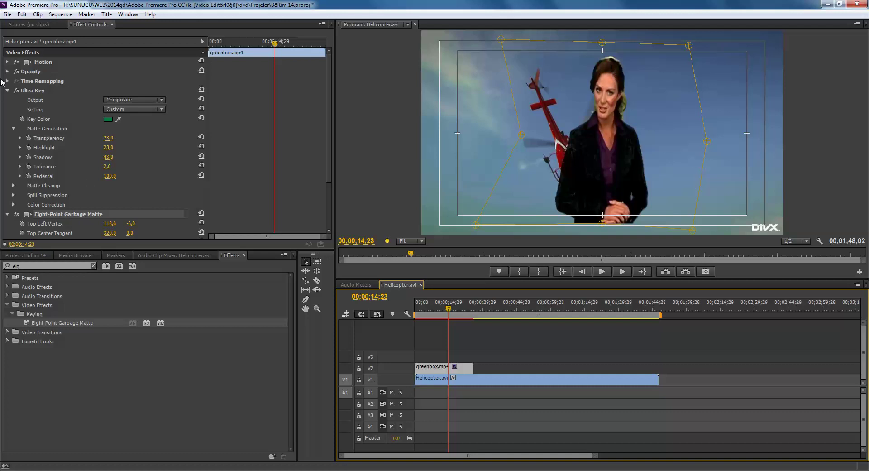
Scale the presenter down and move her toward the lower left using the Motion bounding box.
click(48, 62)
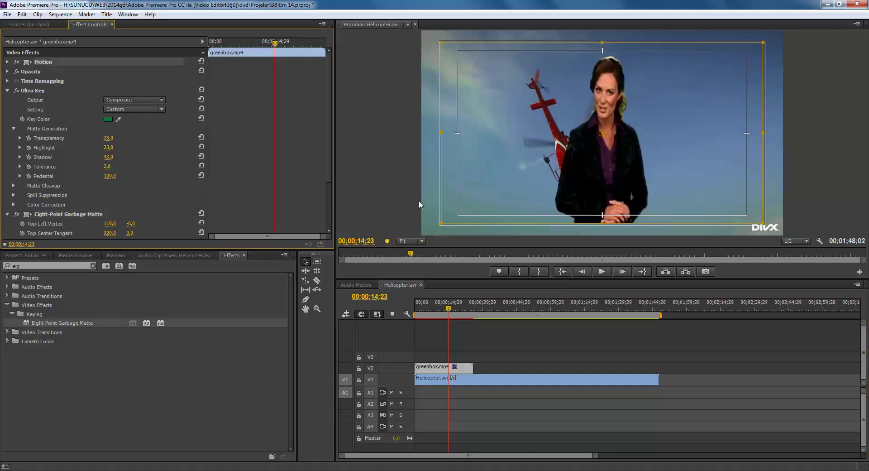
drag(629, 143, 545, 155)
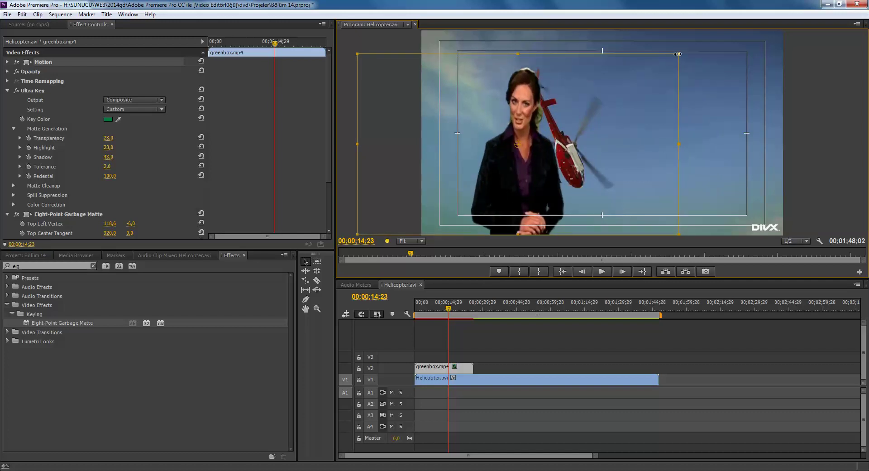
drag(678, 52, 651, 74)
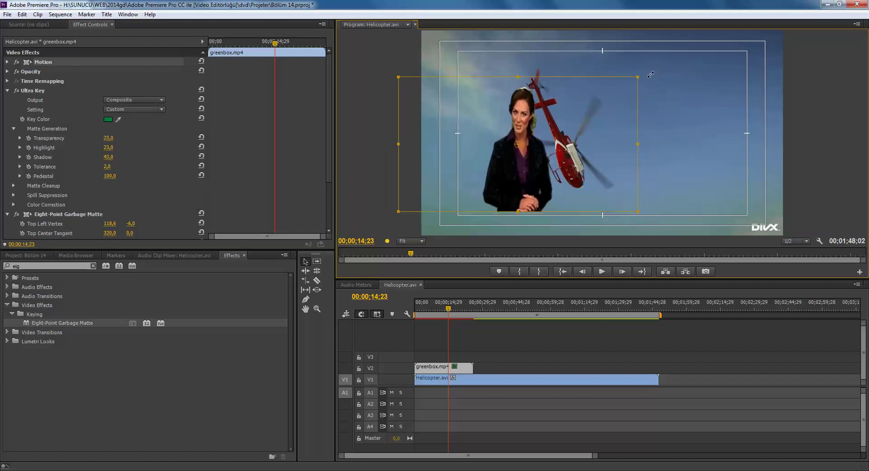
drag(529, 154, 503, 183)
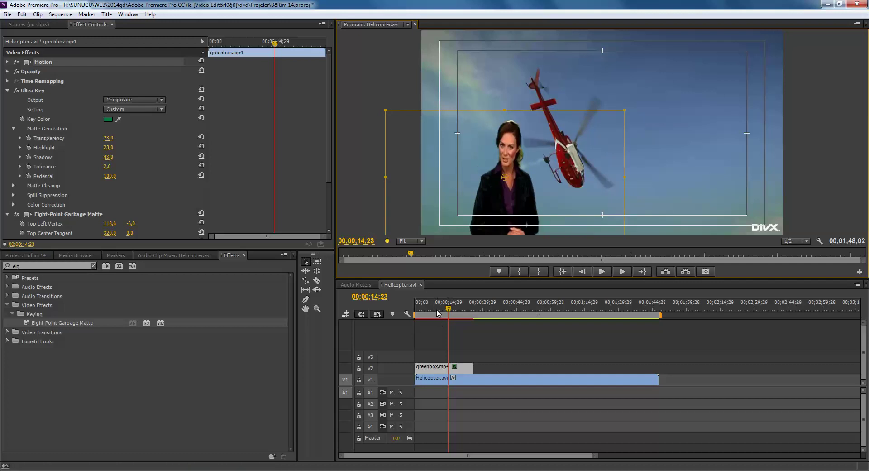
click(410, 314)
Slide greenbox.mp4 about 16 seconds later on V2 and play back to check its entrance.
key(space)
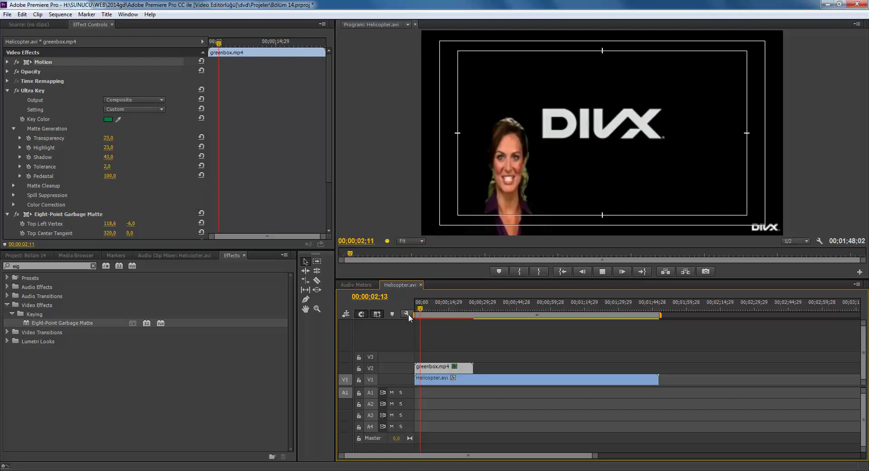
drag(438, 368, 474, 372)
click(444, 312)
key(space)
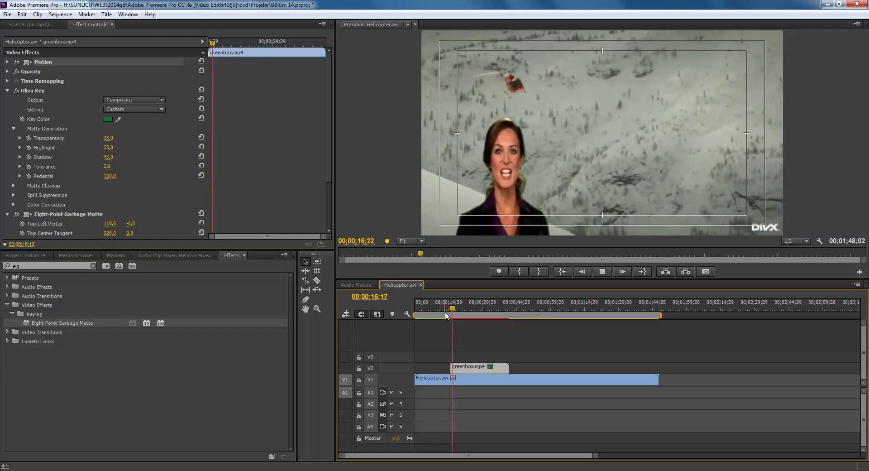
key(space)
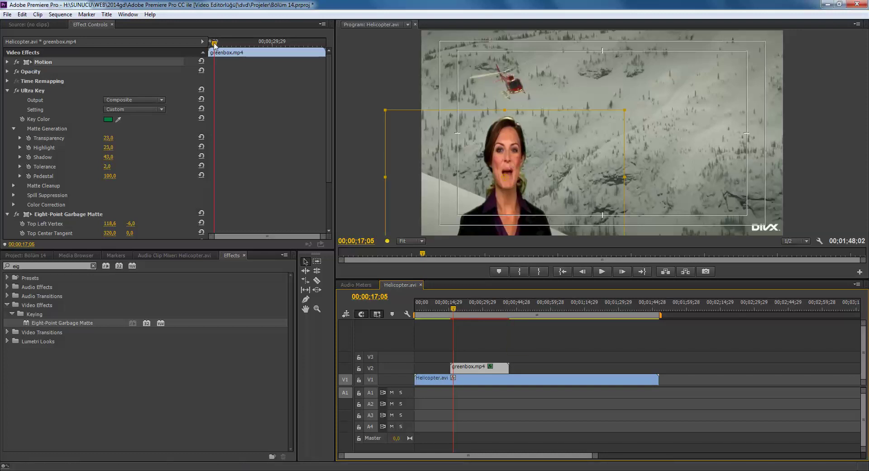
Keyframe Position below the frame at 00;00;15;23 and in frame at 00;00;18;18.
drag(214, 45, 209, 45)
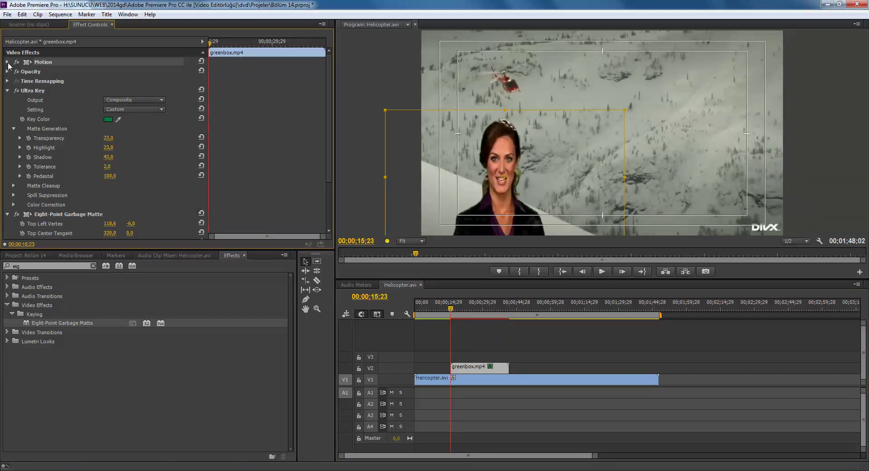
click(8, 61)
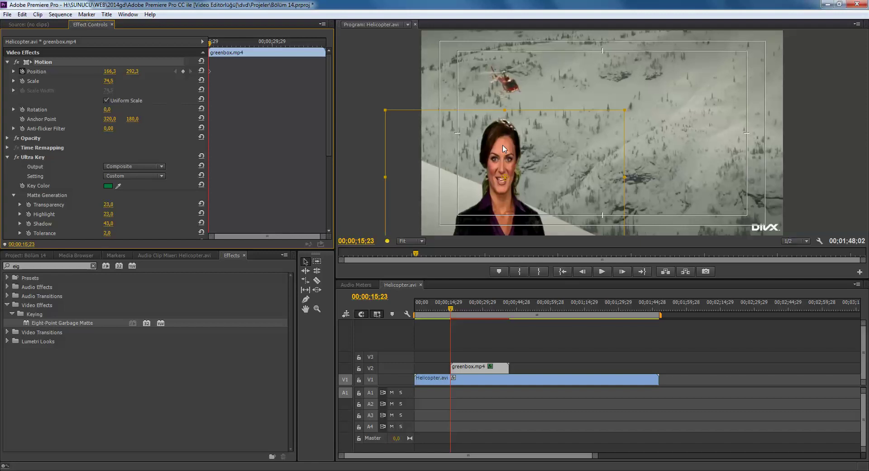
drag(504, 149, 496, 263)
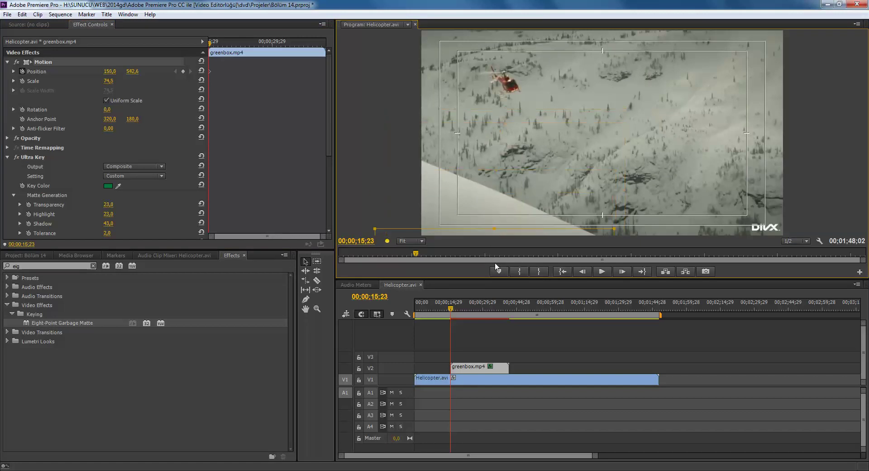
drag(497, 267, 496, 260)
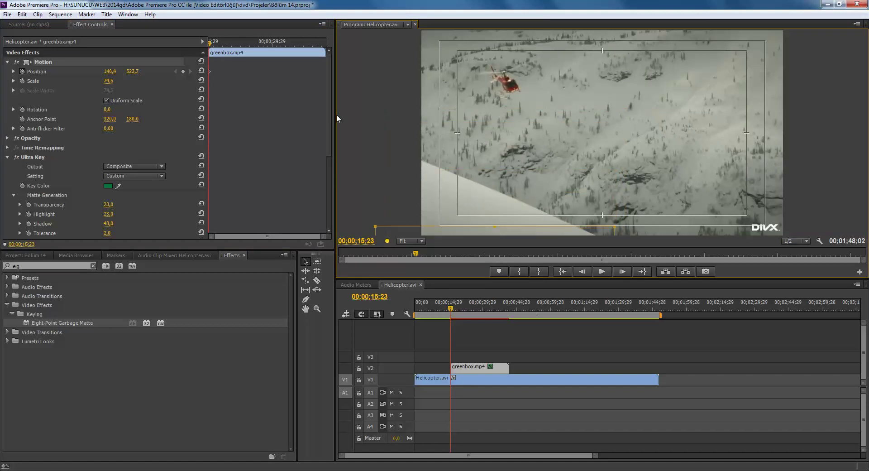
click(224, 42)
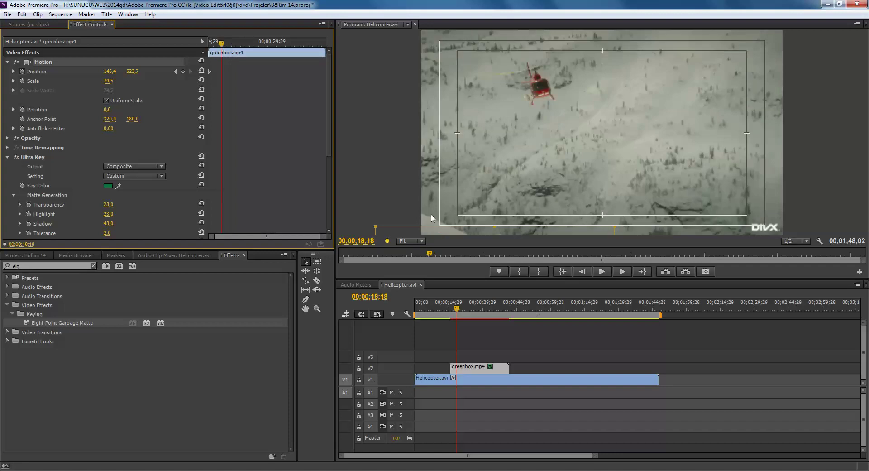
mouse_move(449, 229)
mouse_down()
mouse_move(459, 104)
mouse_move(453, 107)
mouse_move(460, 109)
mouse_up()
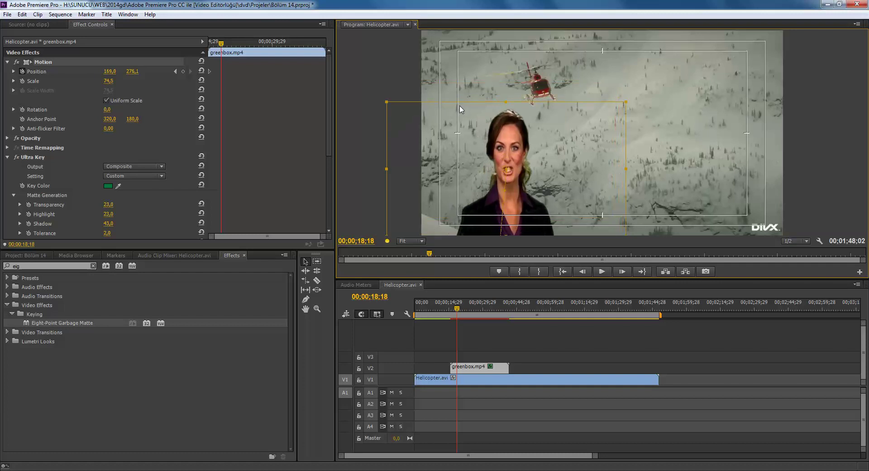
Preview the rise-in, move the ending Position keyframe slightly earlier, and review again.
click(450, 302)
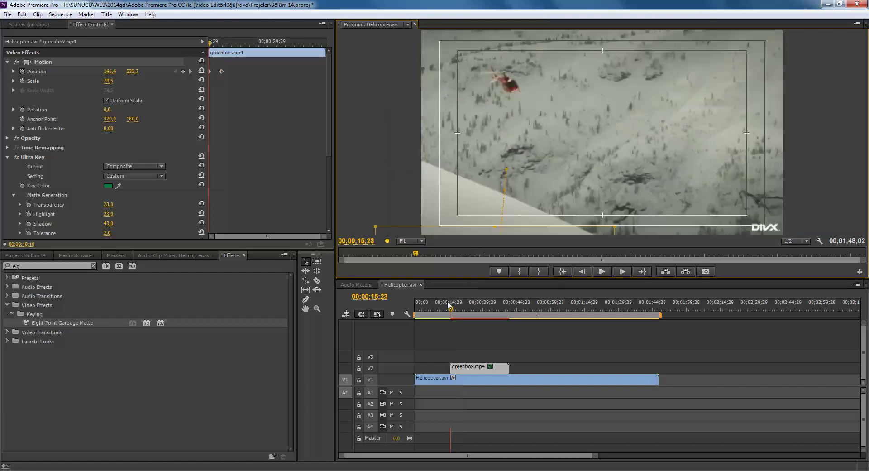
key(space)
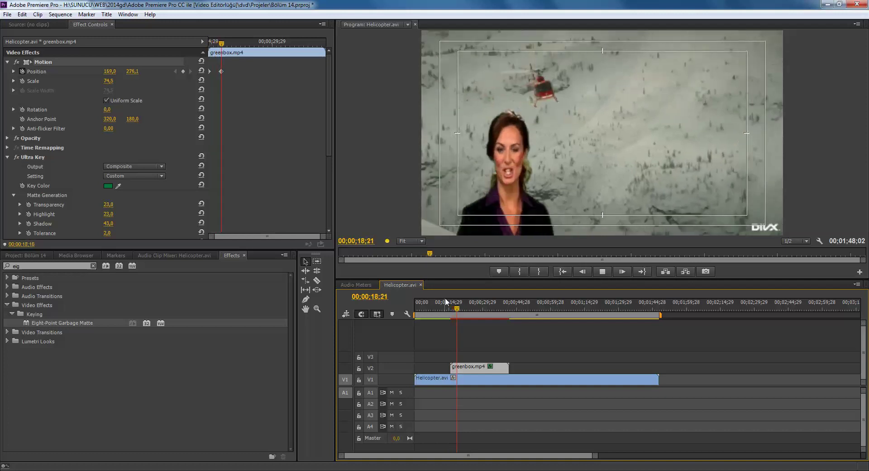
drag(222, 71, 213, 72)
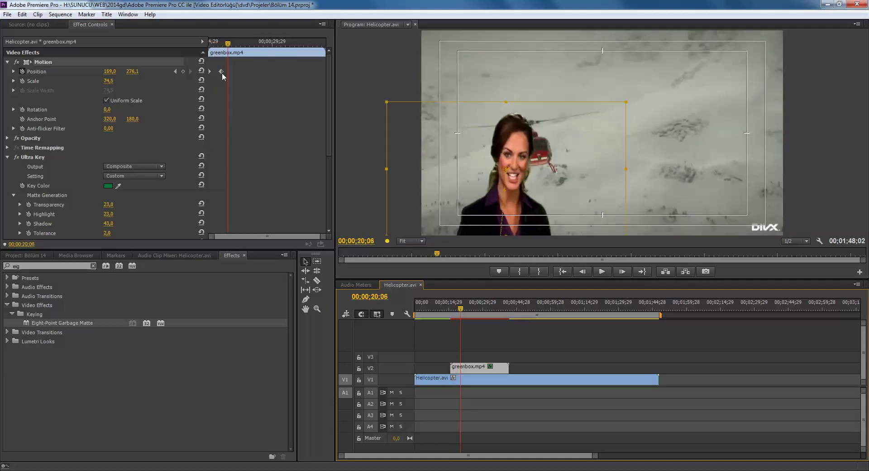
key(Up)
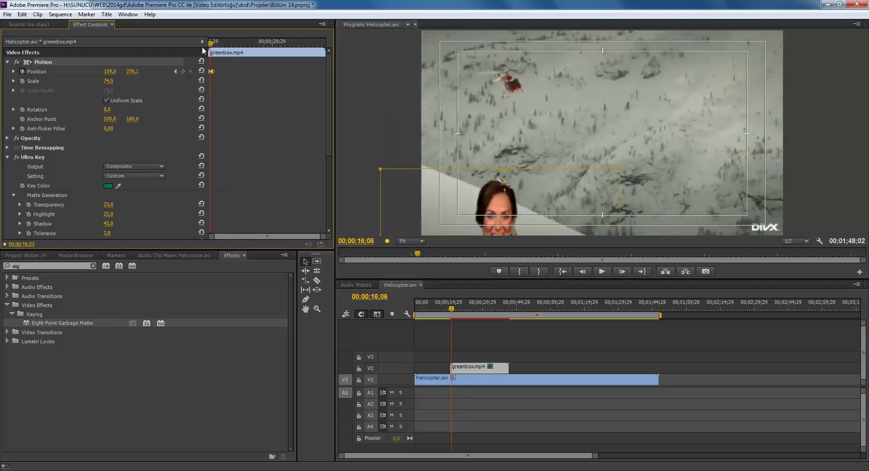
key(space)
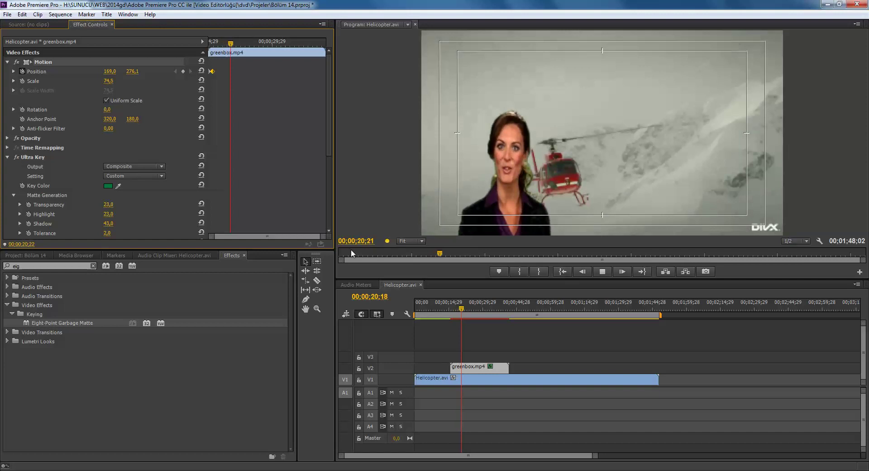
key(space)
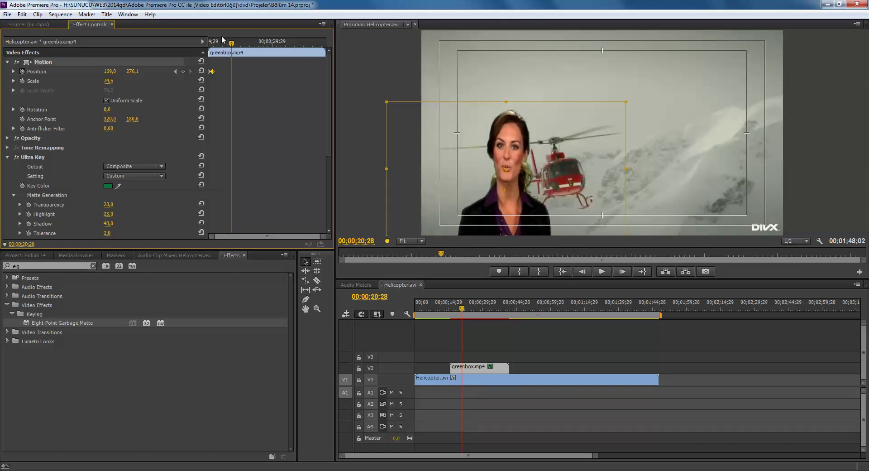
drag(222, 37, 1, 103)
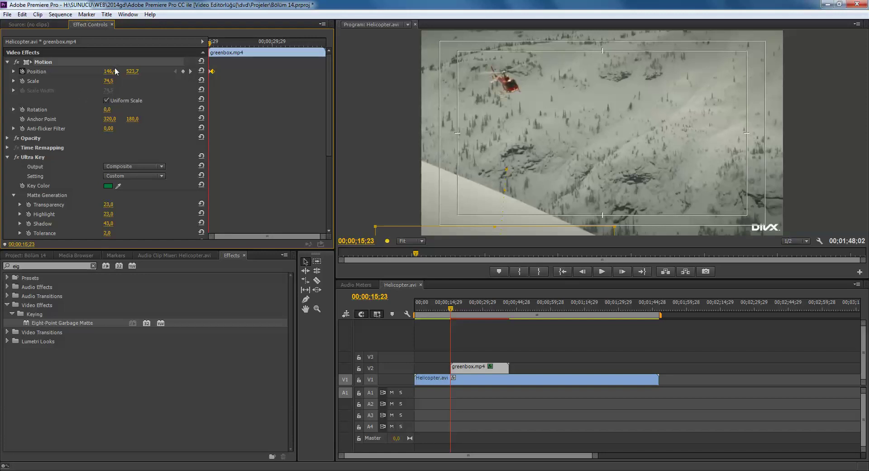
Scale the presenter to 77, lower her start Position to 582,3 and end Position to 167,2, 296,8.
drag(108, 81, 122, 80)
drag(511, 229, 517, 259)
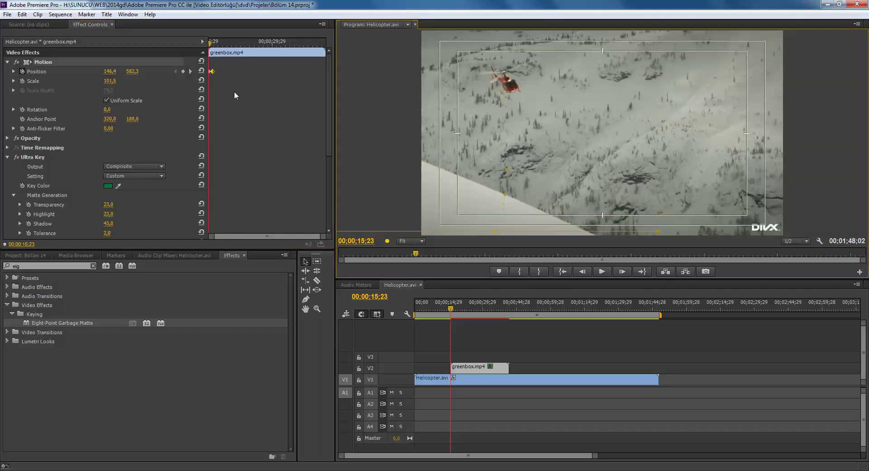
drag(212, 47, 214, 46)
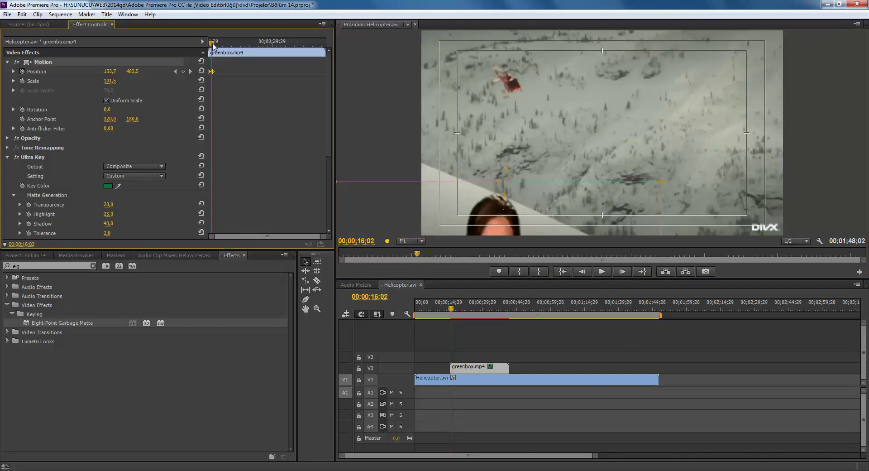
click(115, 81)
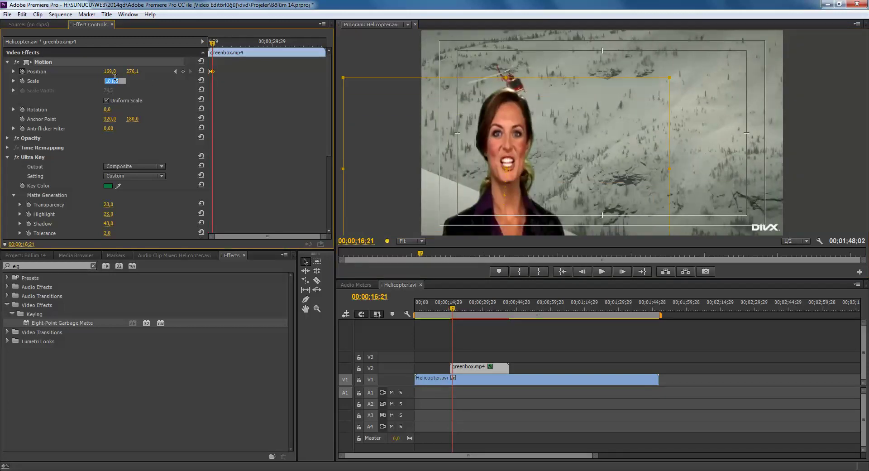
text(72)
text(77)
key(Return)
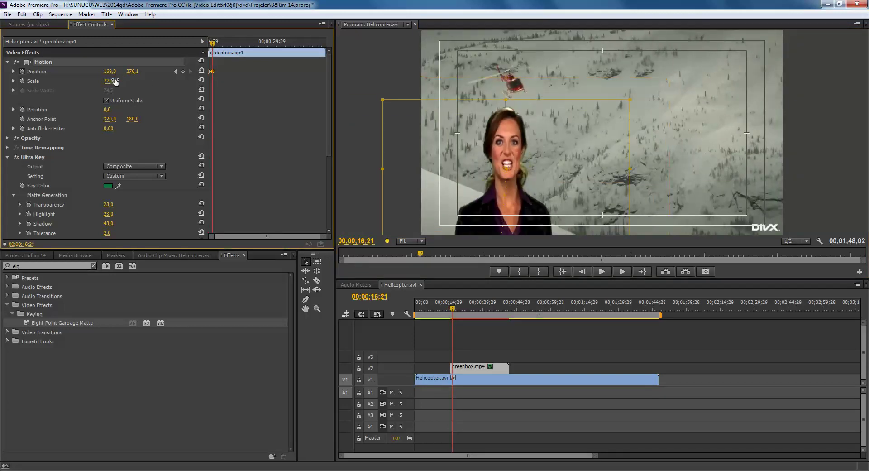
drag(516, 139, 516, 148)
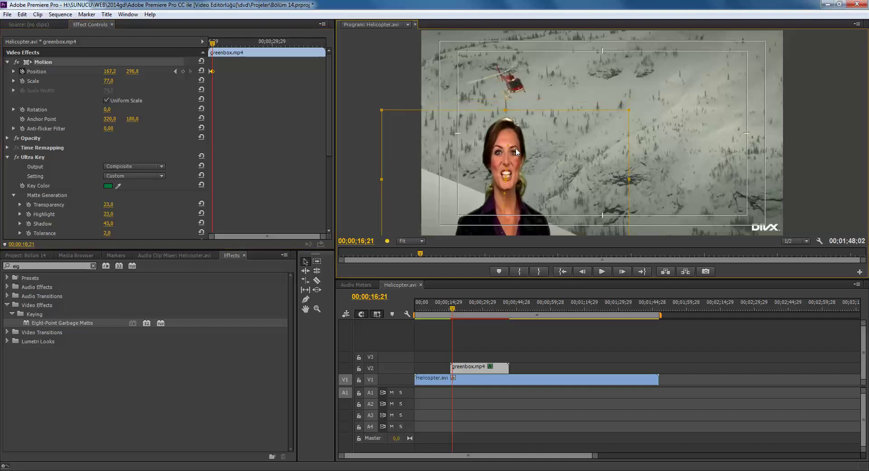
Play back the revised rise-in from just before the presenter appears.
drag(213, 42, 203, 50)
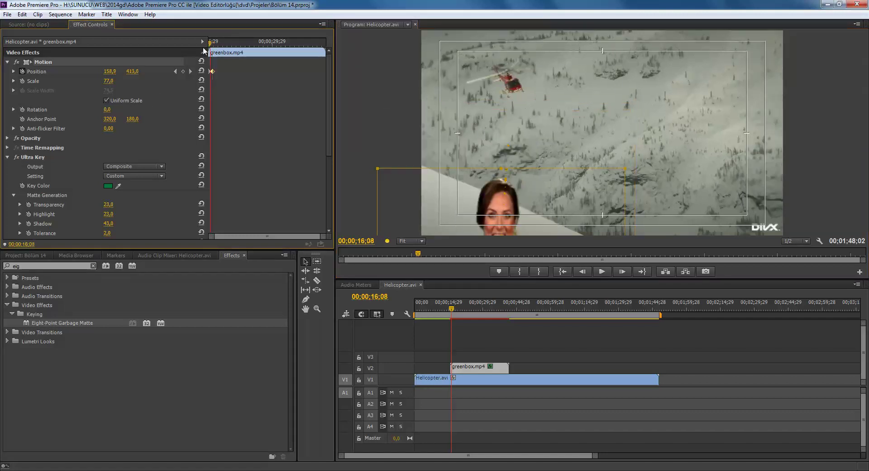
click(209, 42)
key(space)
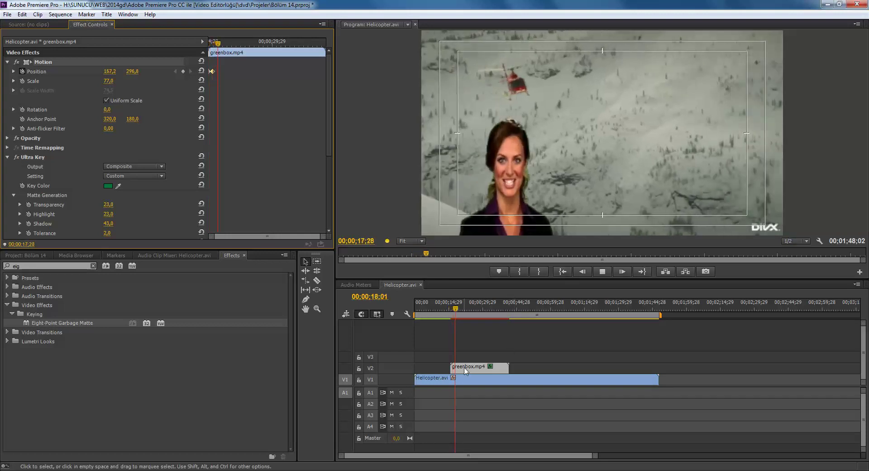
key(space)
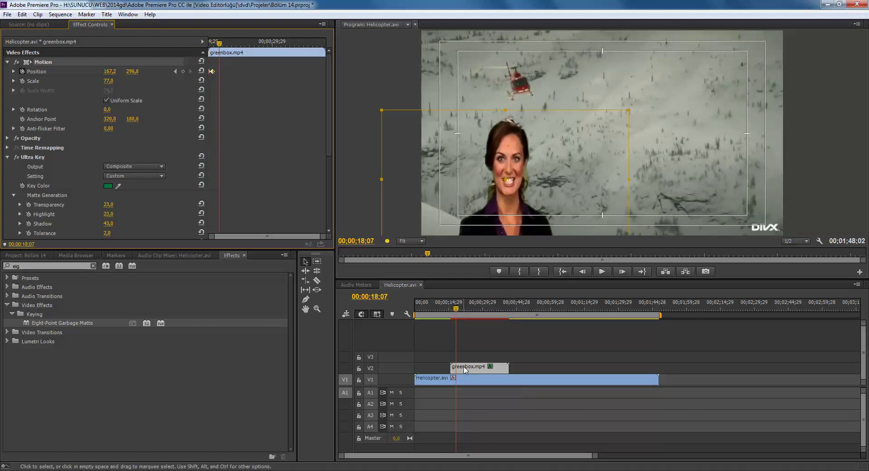
key(space)
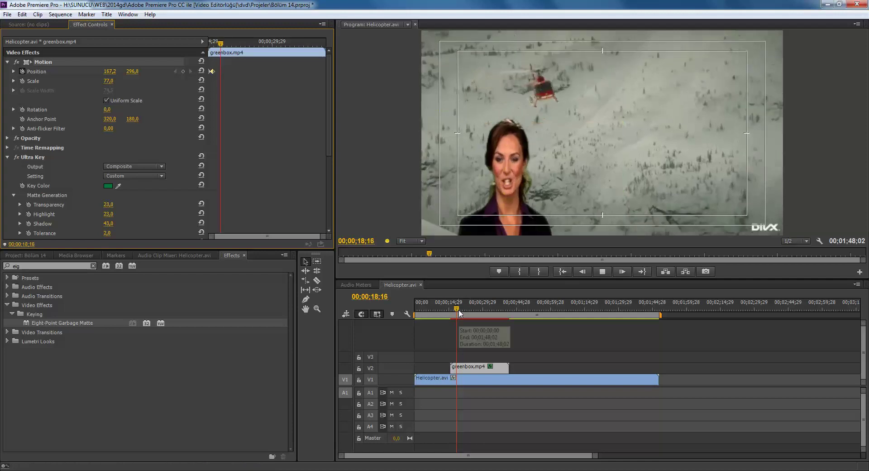
At 00;00;32;16, drag the presenter to the right side of the frame to add a Position keyframe.
key(space)
drag(469, 312, 488, 313)
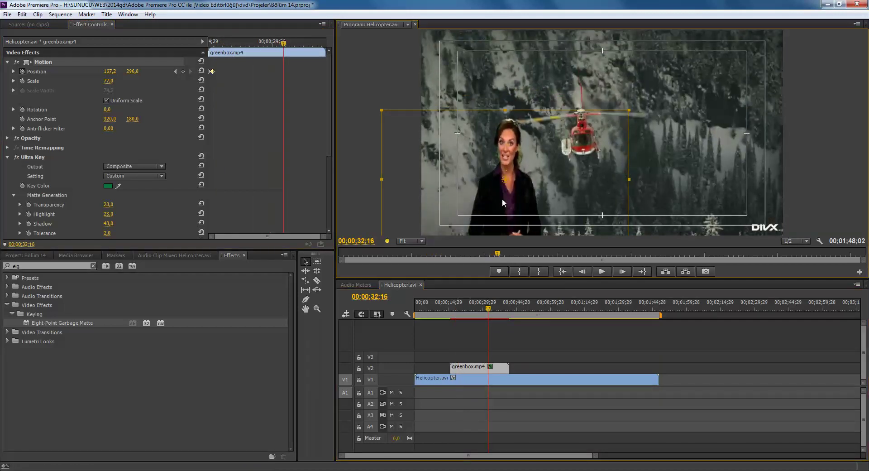
drag(502, 198, 620, 200)
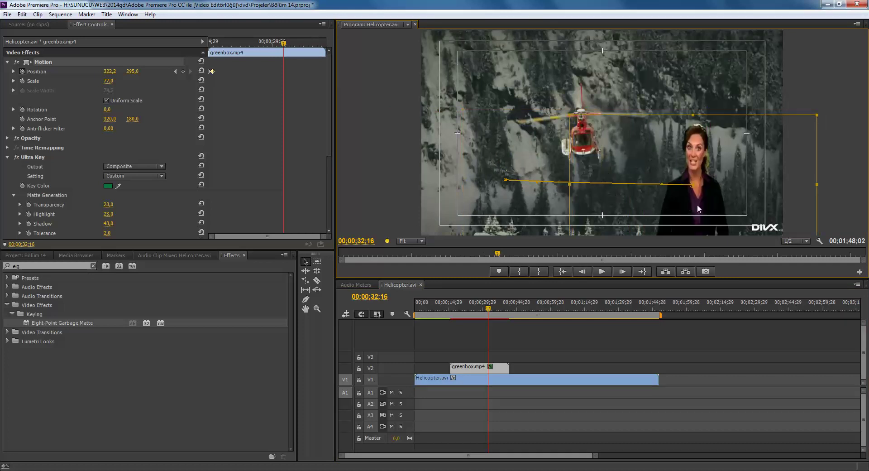
drag(698, 207, 712, 207)
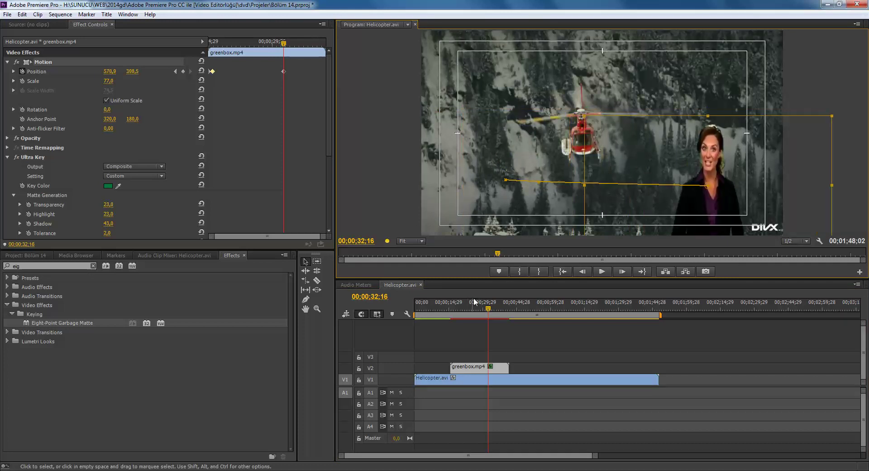
Play the full animation from near the start to review the rightward slide.
drag(475, 302, 448, 309)
key(space)
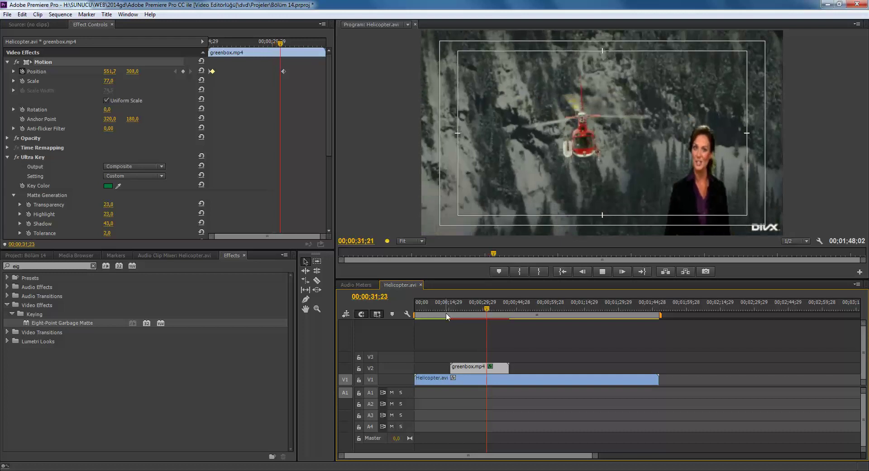
drag(474, 312, 476, 315)
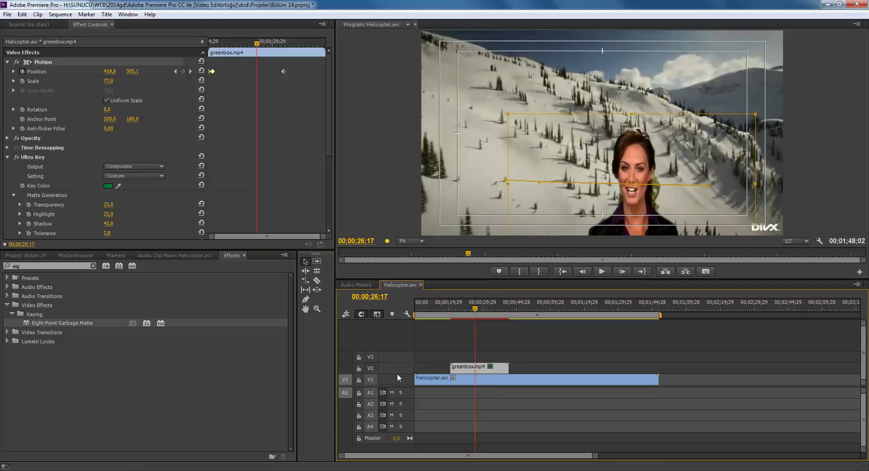
Enlarge the Video 2 track and park the playhead at 00;00;27;08 for the cut.
drag(344, 456, 476, 451)
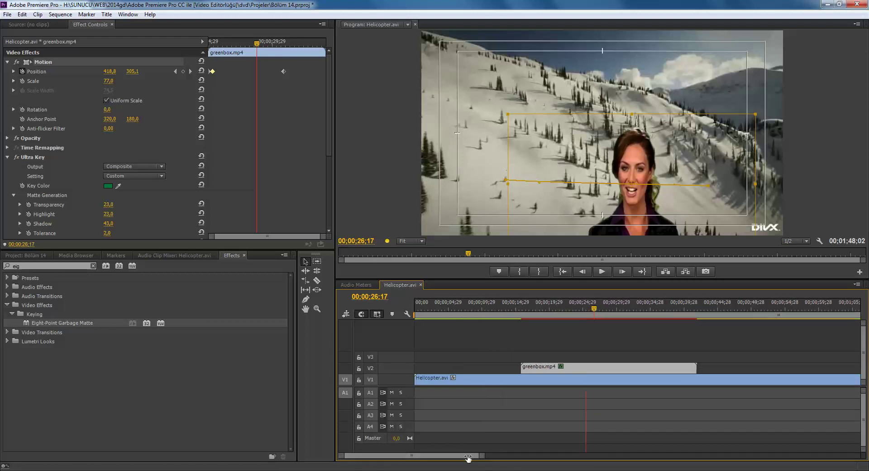
drag(477, 452, 434, 455)
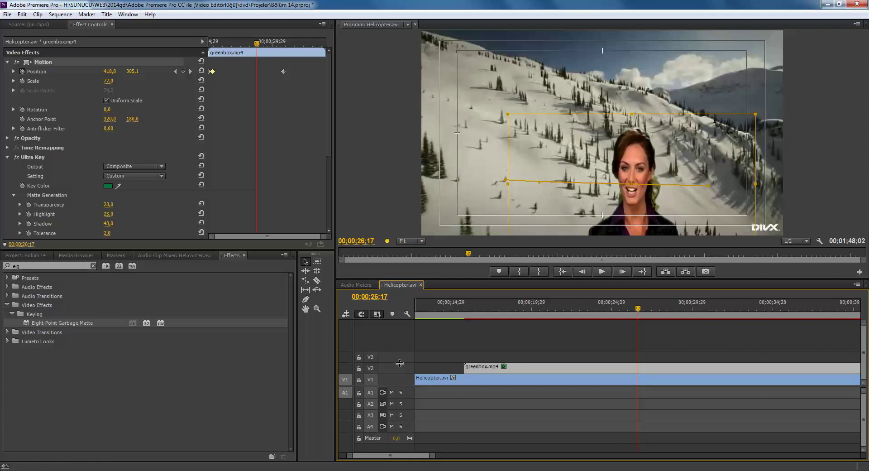
drag(399, 362, 403, 335)
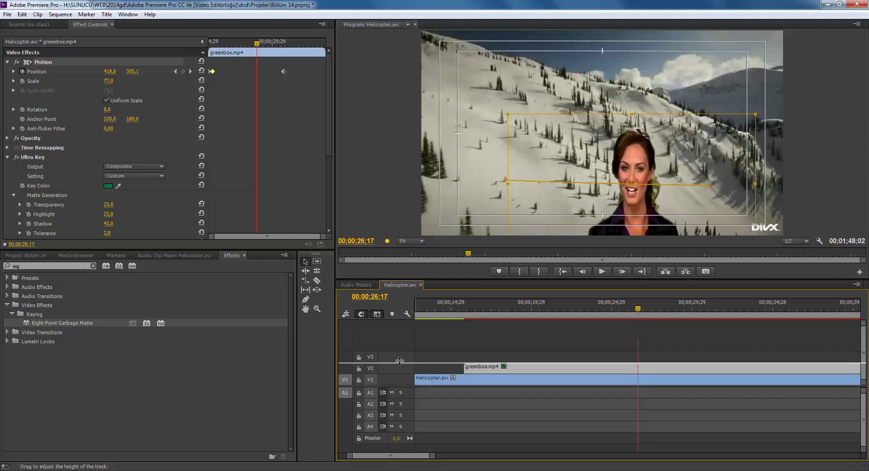
click(632, 312)
mouse_move(632, 313)
mouse_down()
mouse_move(659, 312)
mouse_move(649, 318)
mouse_up()
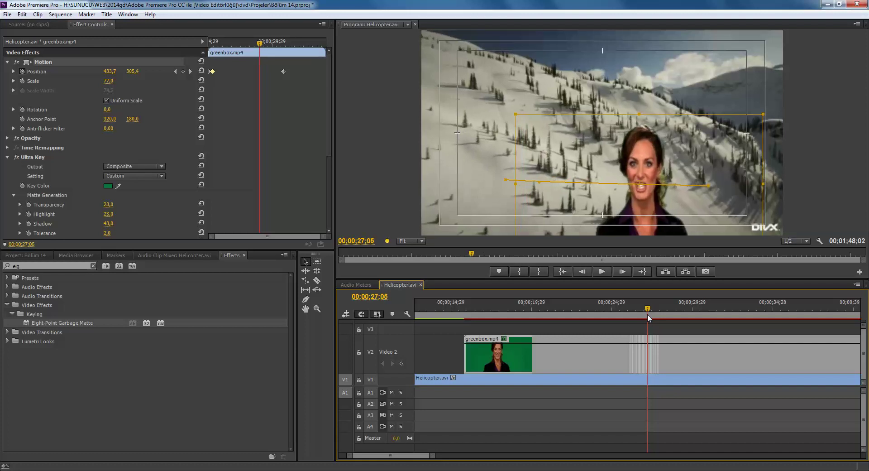
drag(648, 317, 649, 317)
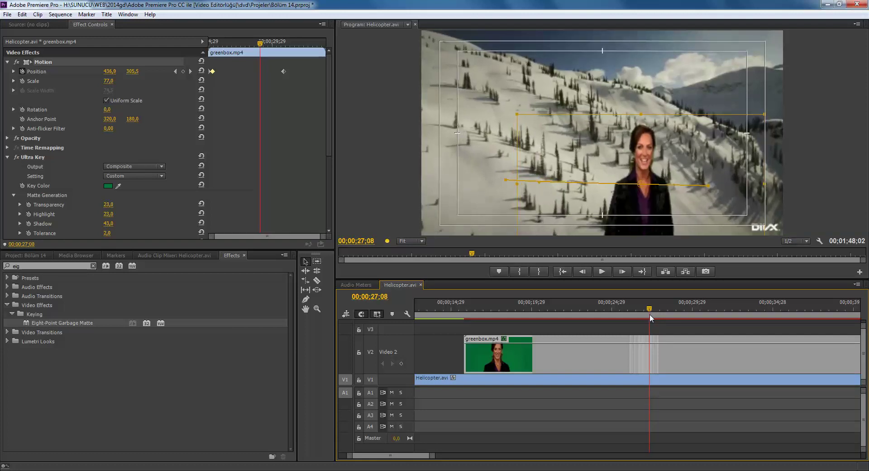
Razor-cut the greenbox.mp4 clip on Video 2 at 00;00;27;08.
key(c)
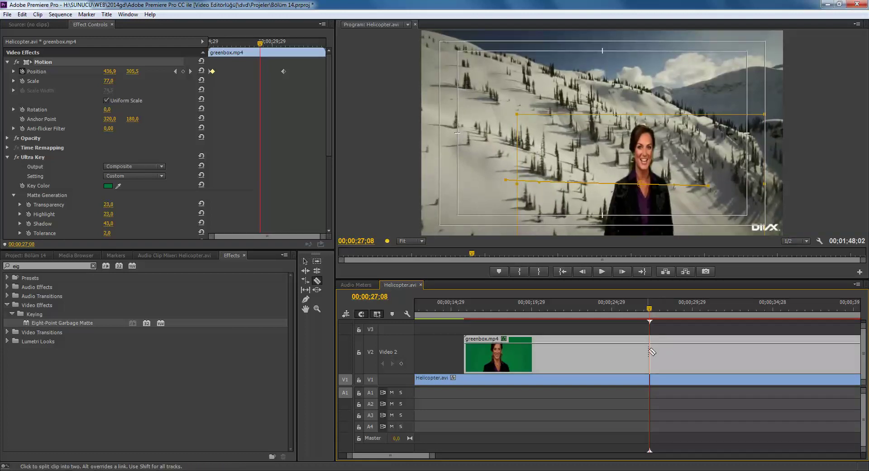
click(650, 353)
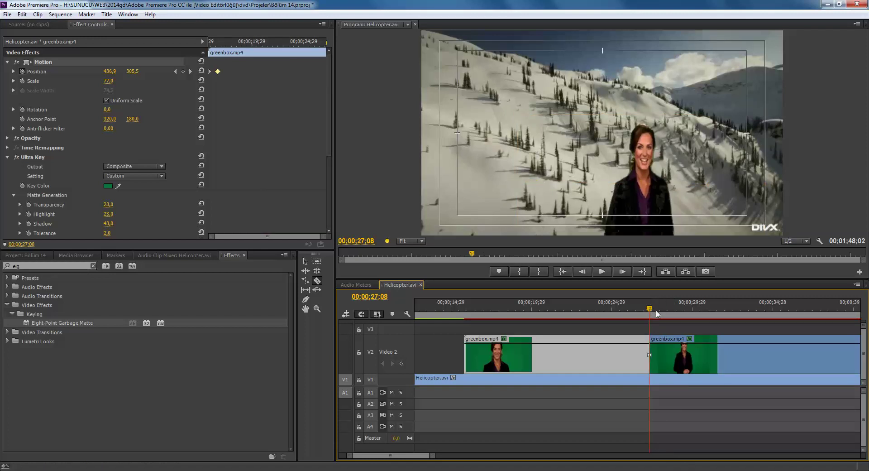
drag(655, 312, 650, 319)
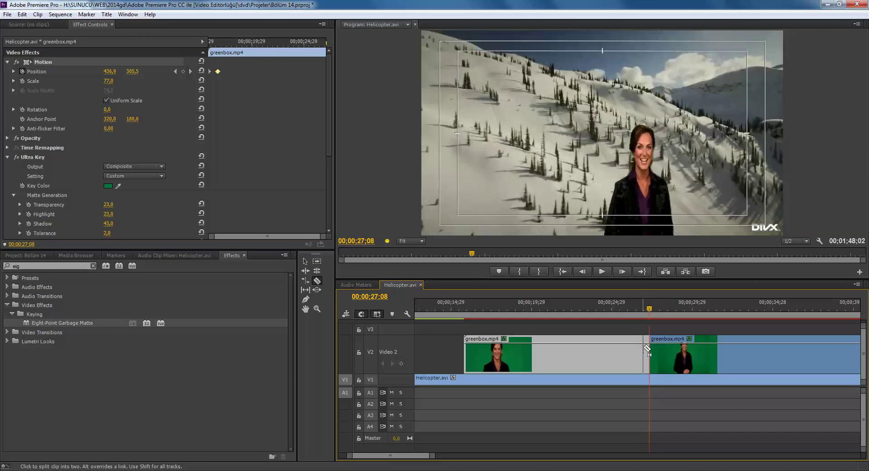
Move the second presenter clip against the first and preview the edit.
key(v)
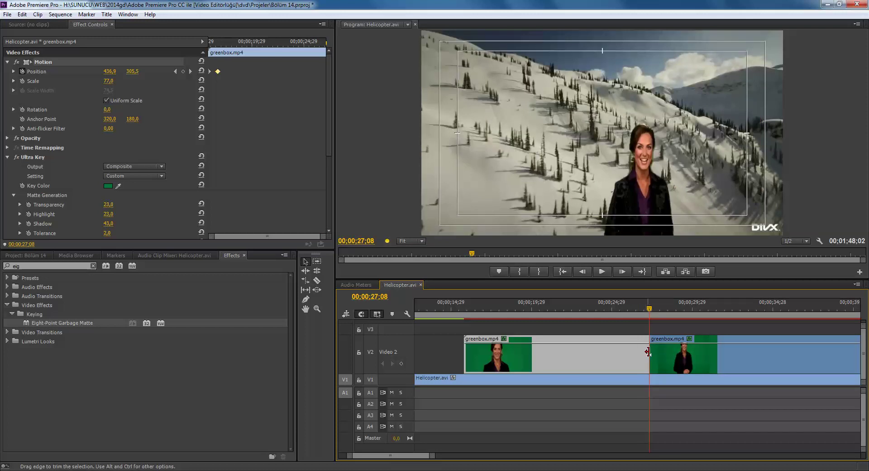
drag(649, 352, 659, 361)
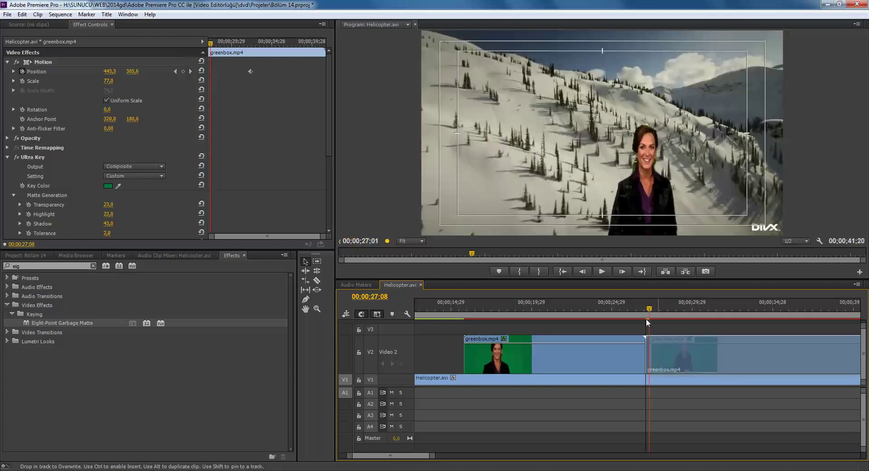
click(628, 313)
key(space)
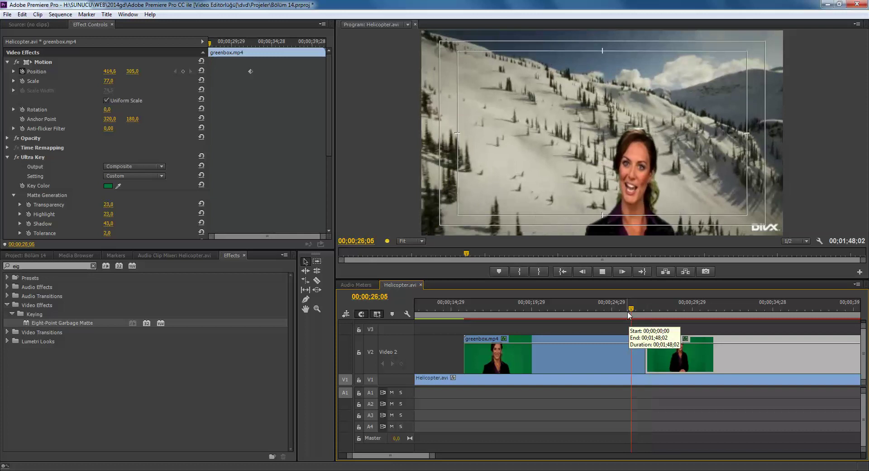
key(space)
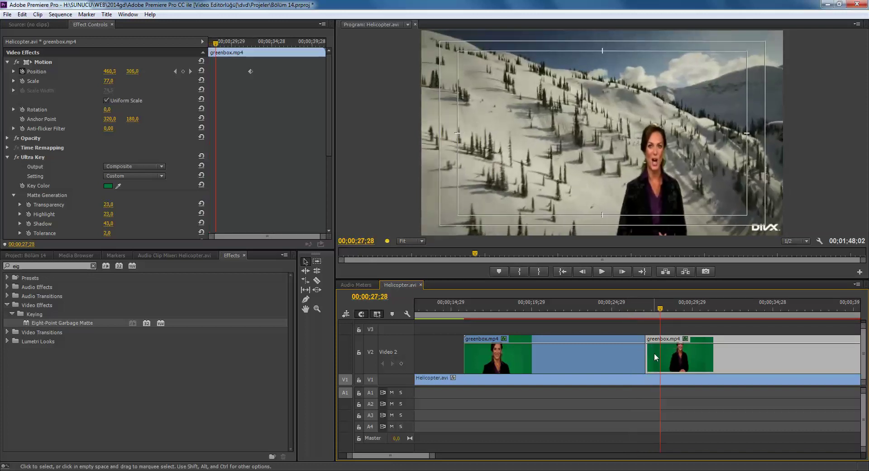
Drag Additive Dissolve from Video Transitions > Dissolve onto the V2 edit point between the greenbox.mp4 clips.
click(8, 305)
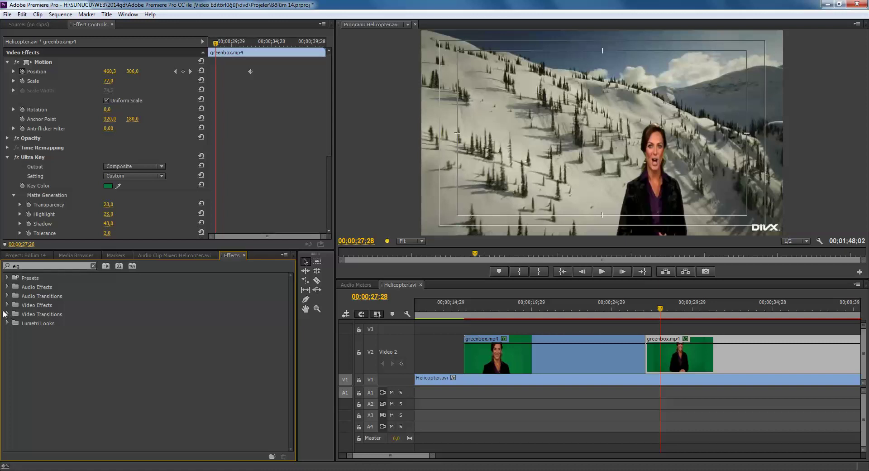
click(7, 314)
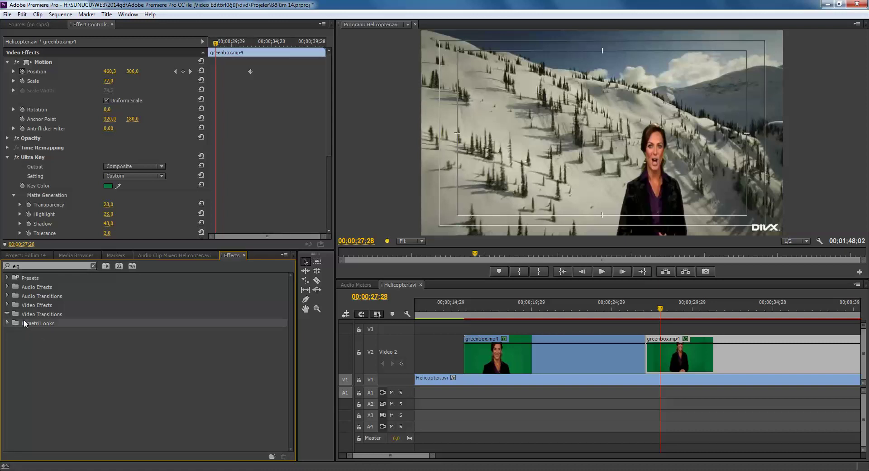
click(22, 314)
click(41, 265)
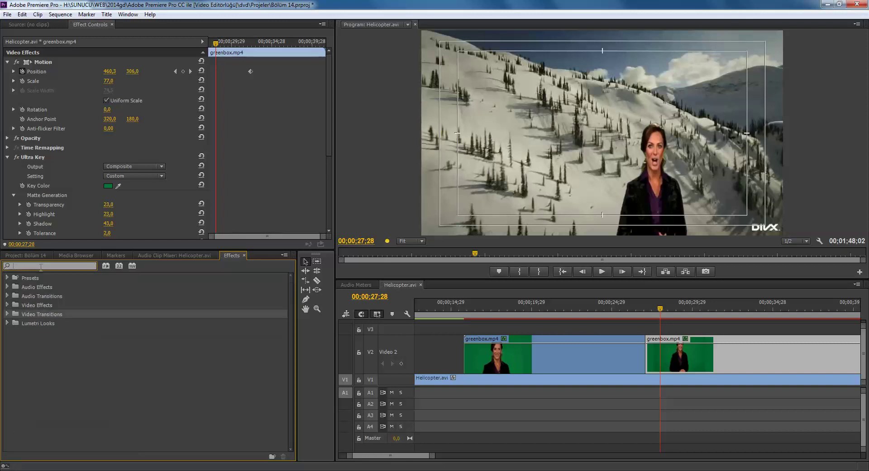
key(BackSpace)
key(BackSpace)
key(BackSpace)
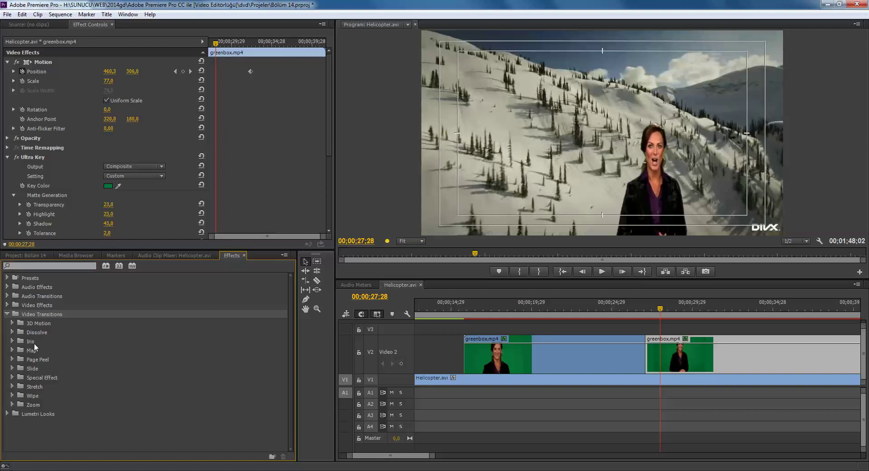
click(12, 323)
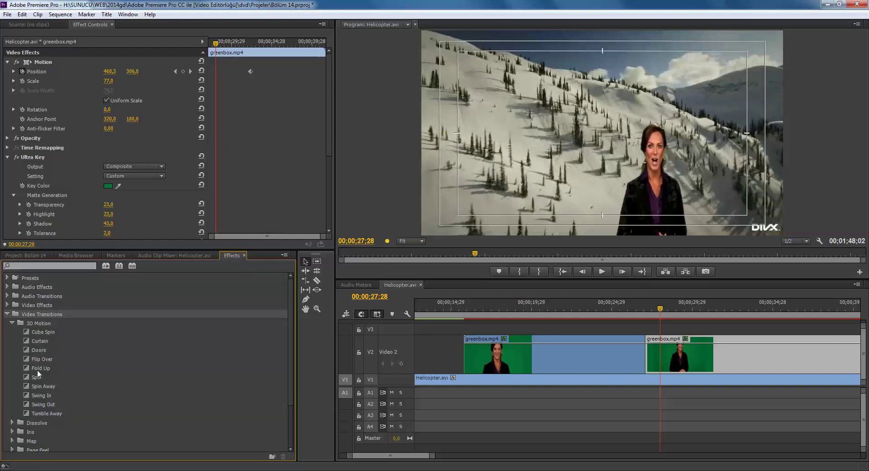
click(12, 422)
scroll(26, 417, down, 3)
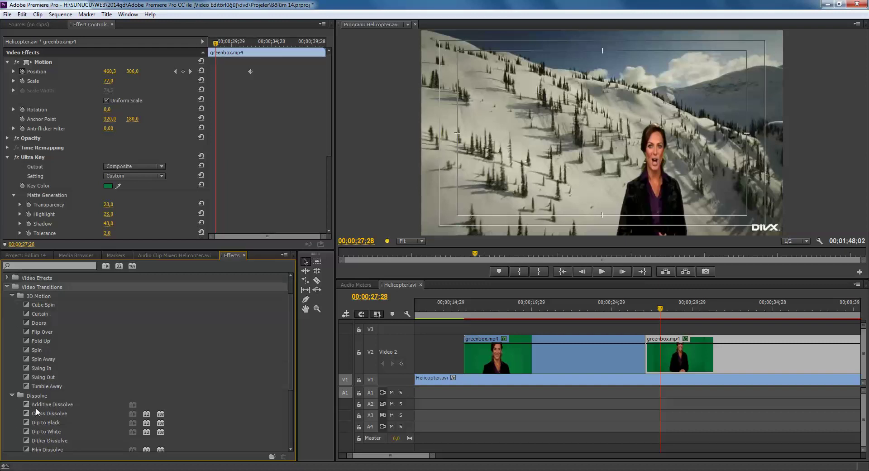
mouse_move(37, 404)
mouse_down()
mouse_move(625, 375)
mouse_move(651, 365)
mouse_up()
click(636, 310)
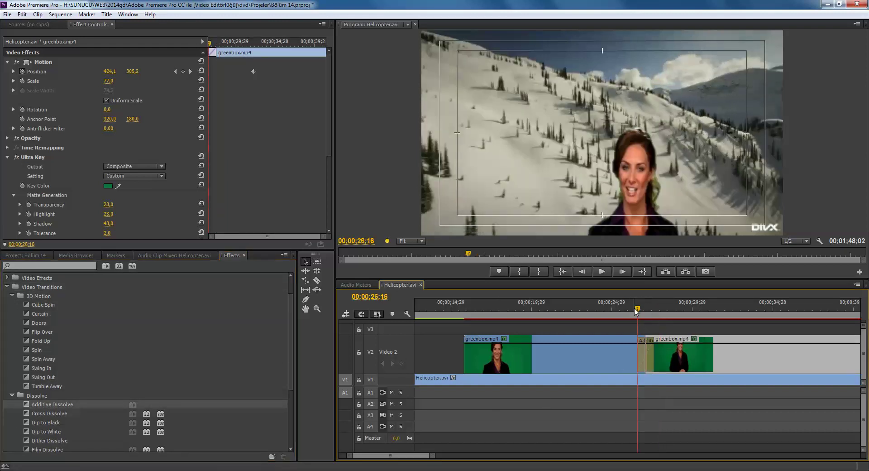
Play across the Additive Dissolve to review it, then save the project with Ctrl+S.
key(space)
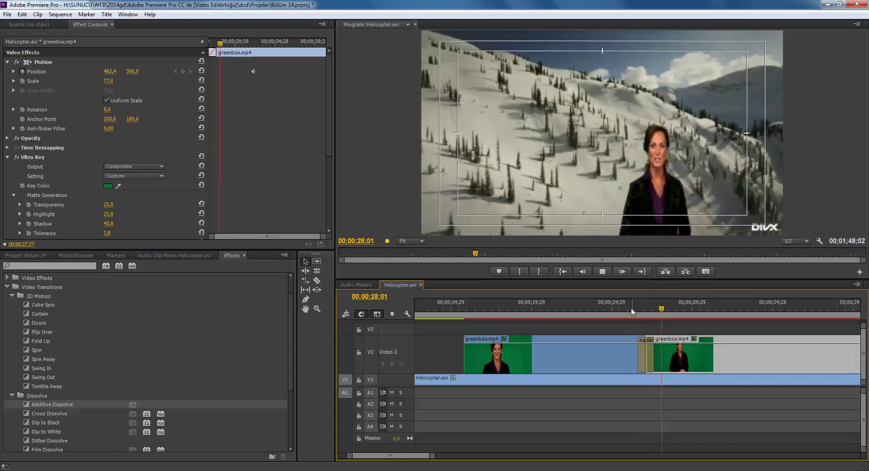
click(598, 307)
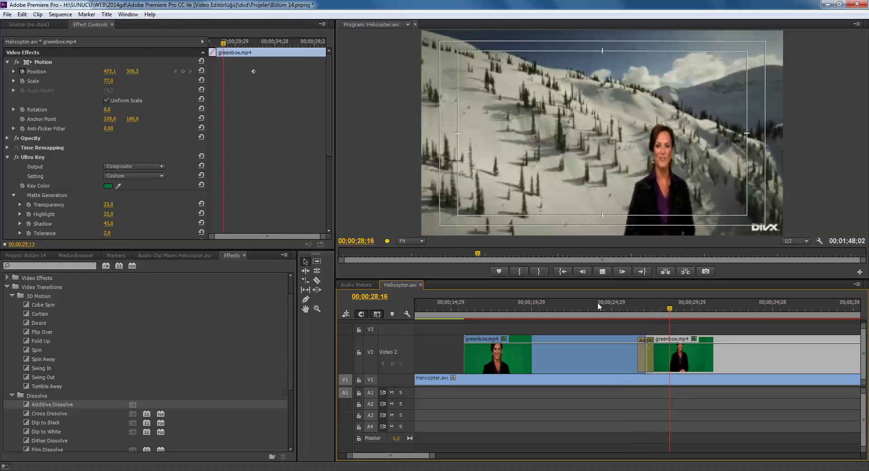
key(space)
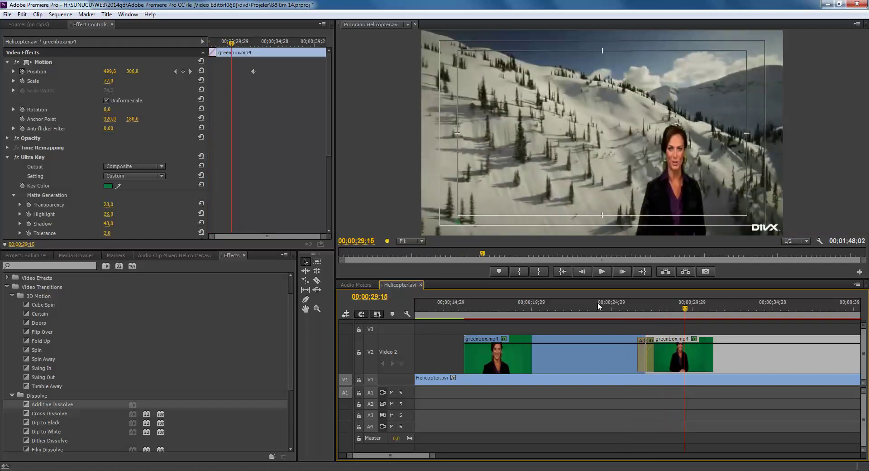
key(space)
key(space)
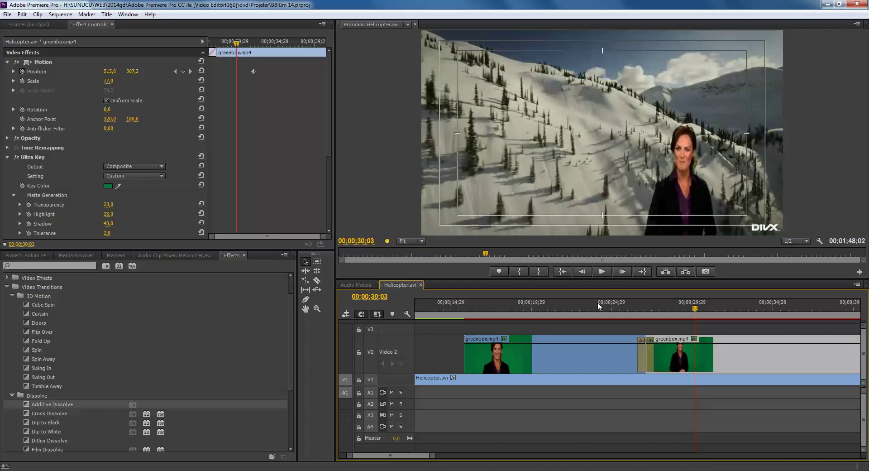
key(ctrl+s)
Select the Additive Dissolve on V2 to show its A-to-B fade and one-second duration.
mouse_move(649, 310)
mouse_down()
mouse_move(626, 316)
mouse_move(658, 320)
mouse_up()
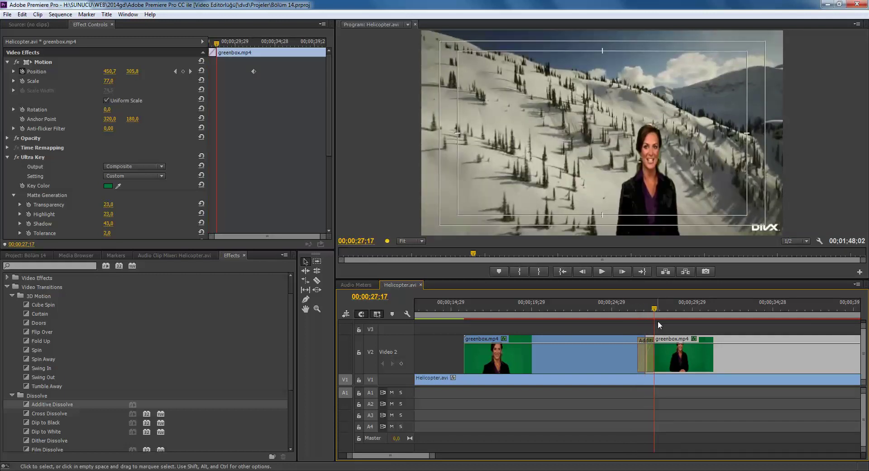
click(648, 352)
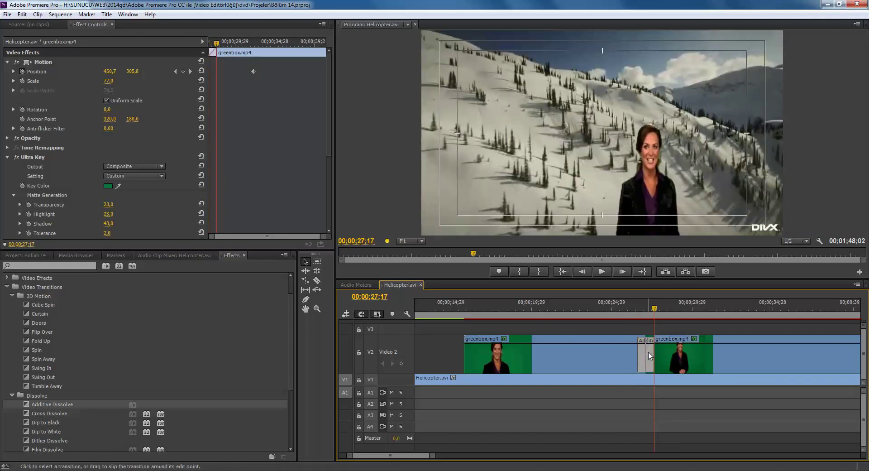